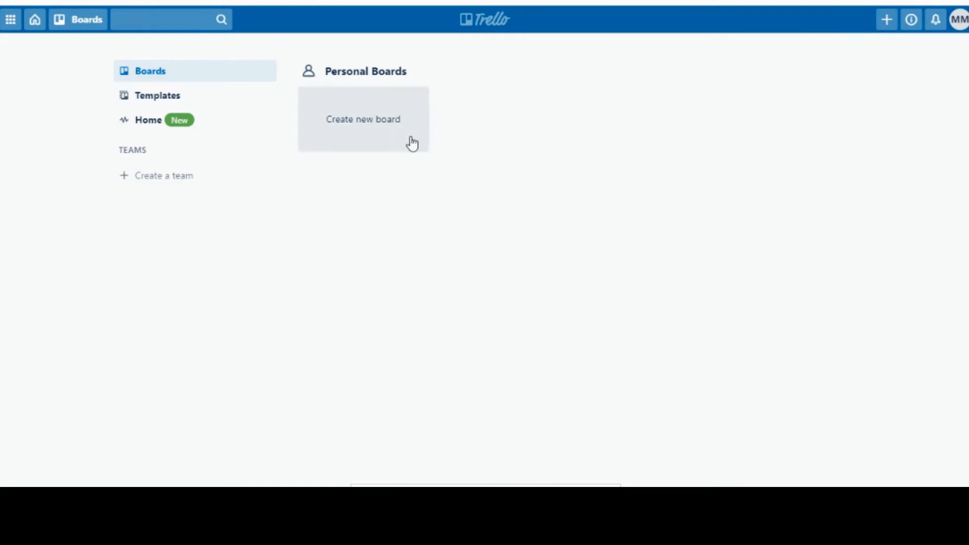
- Create a new personal board titled "To Do List"
click(392, 130)
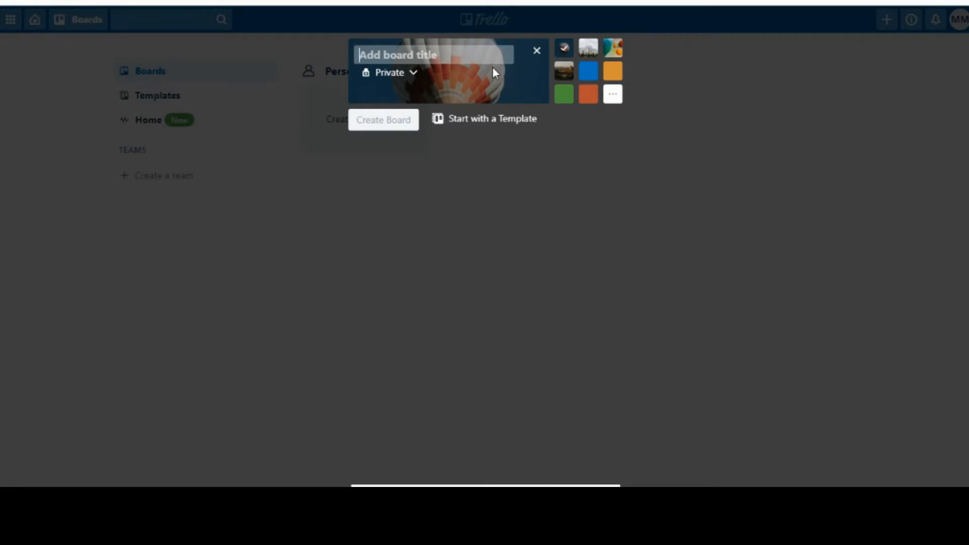
text(To Do)
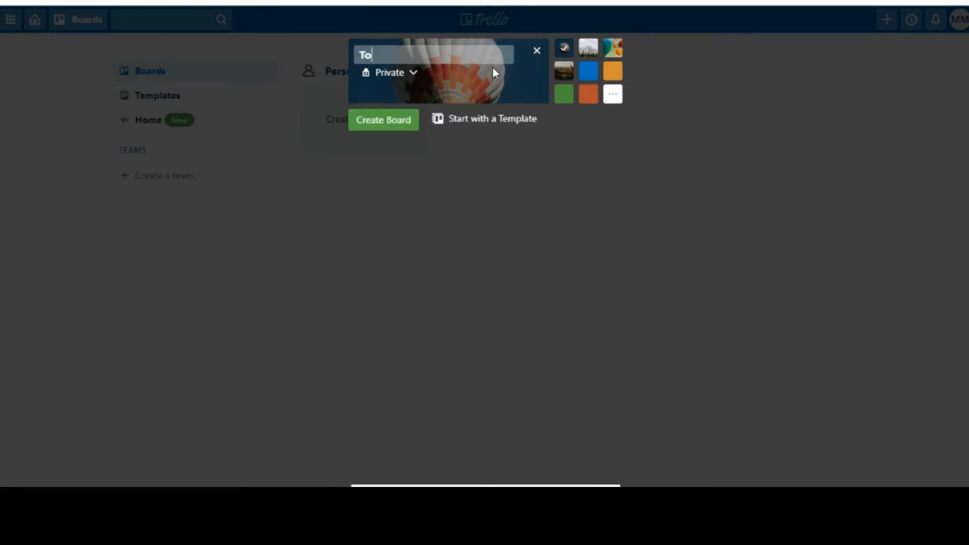
text( List)
click(390, 124)
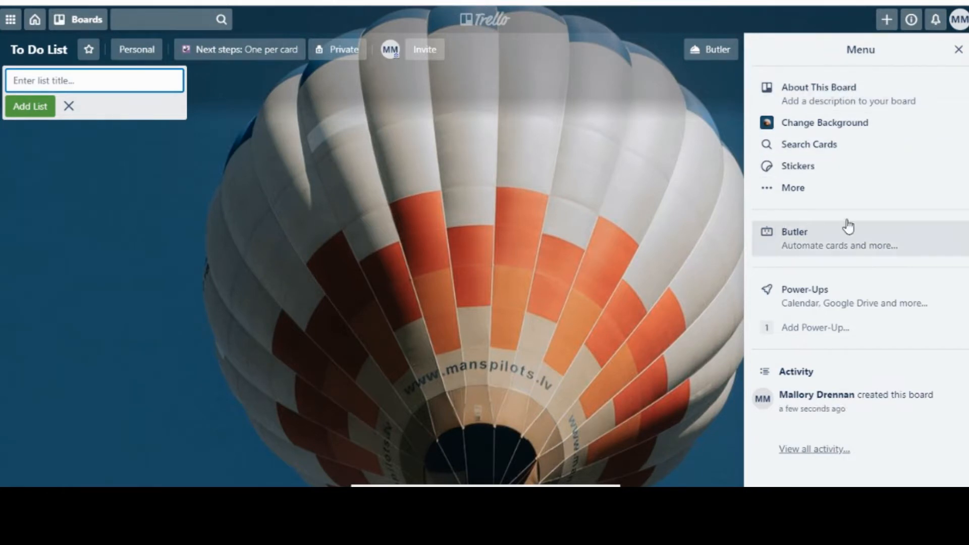
- Try solid purple and pink as the board's background color
click(859, 130)
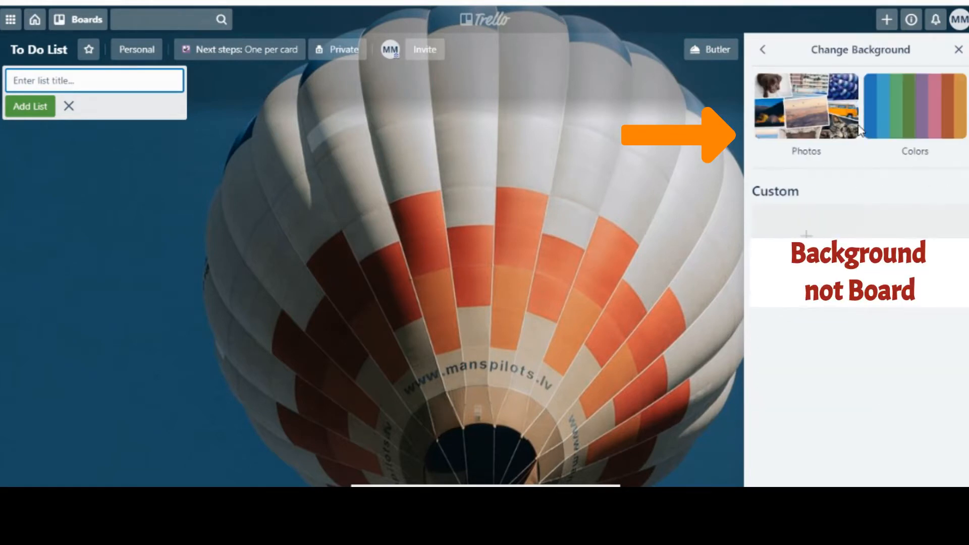
click(921, 129)
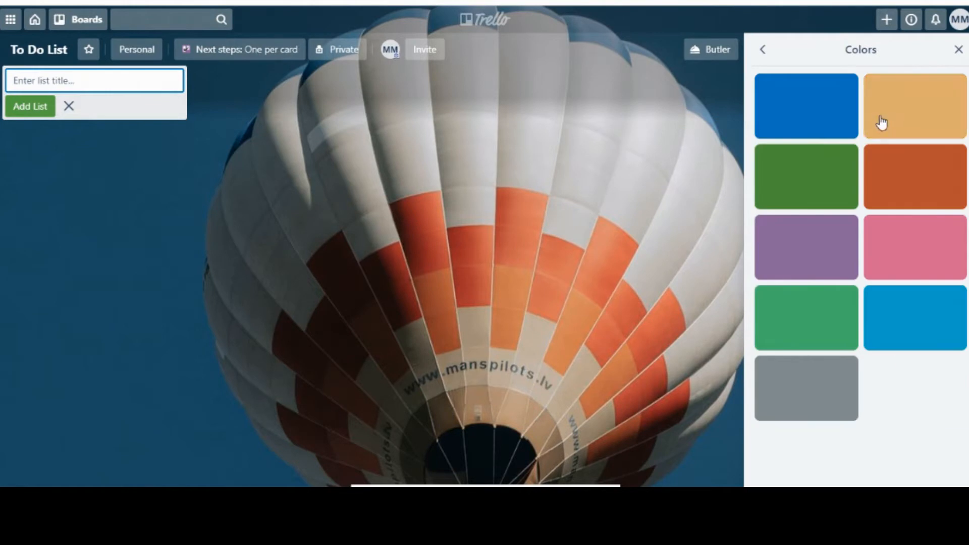
click(834, 118)
click(806, 257)
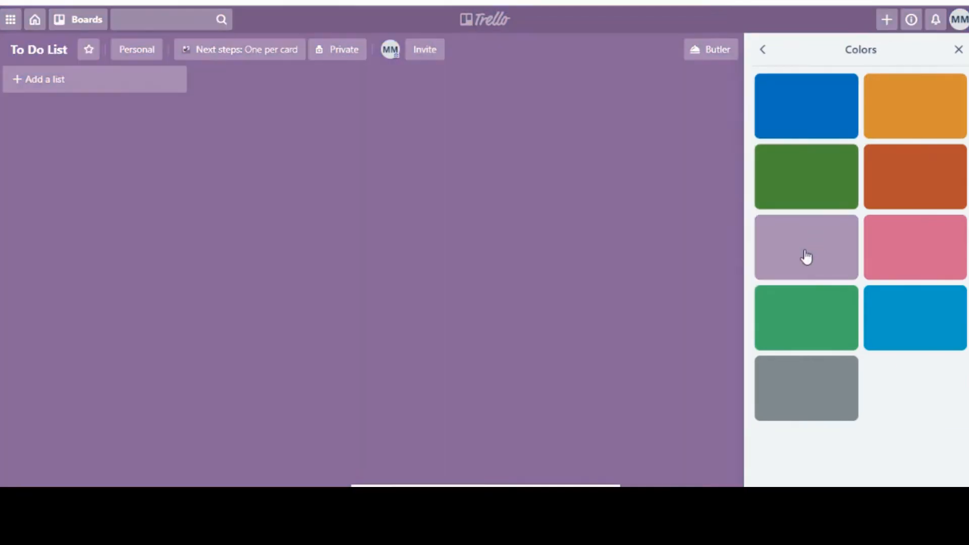
click(931, 263)
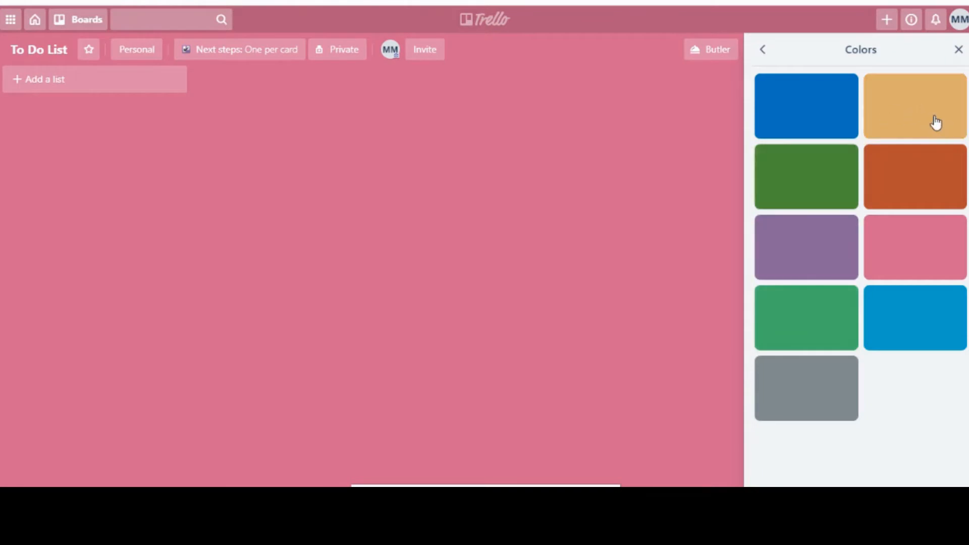
- Search the Unsplash background photos for "to do list" and apply the photo of a hand writing a checklist in a notebook
click(762, 51)
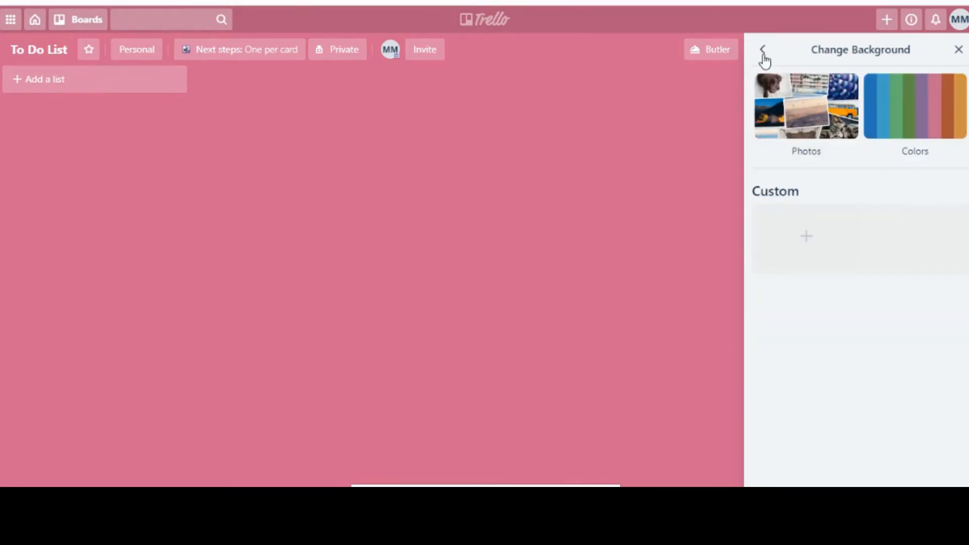
click(816, 106)
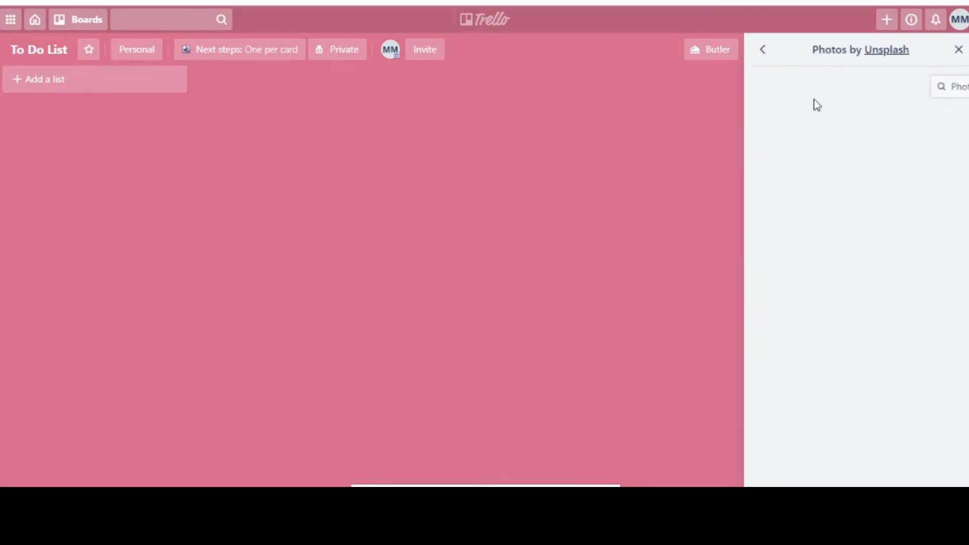
click(837, 87)
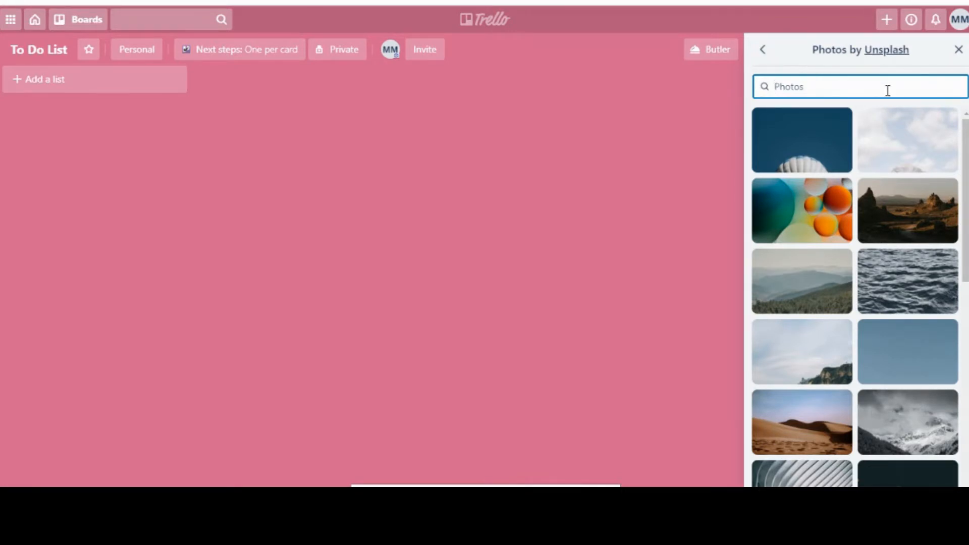
text(to do list)
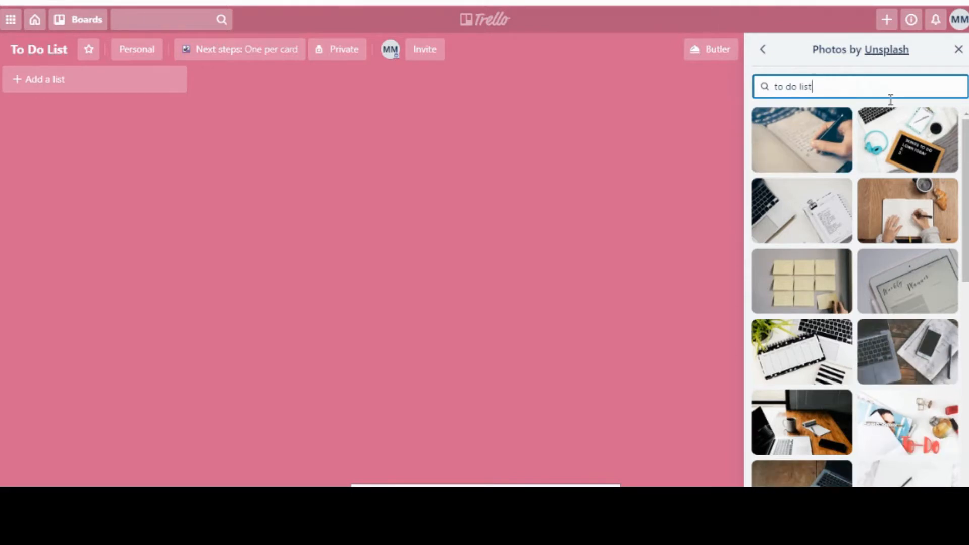
click(781, 141)
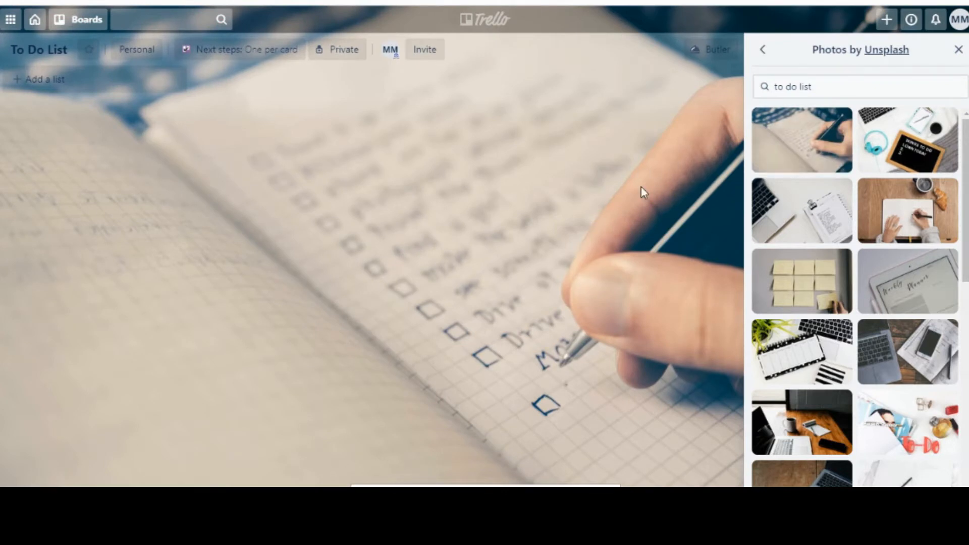
click(958, 50)
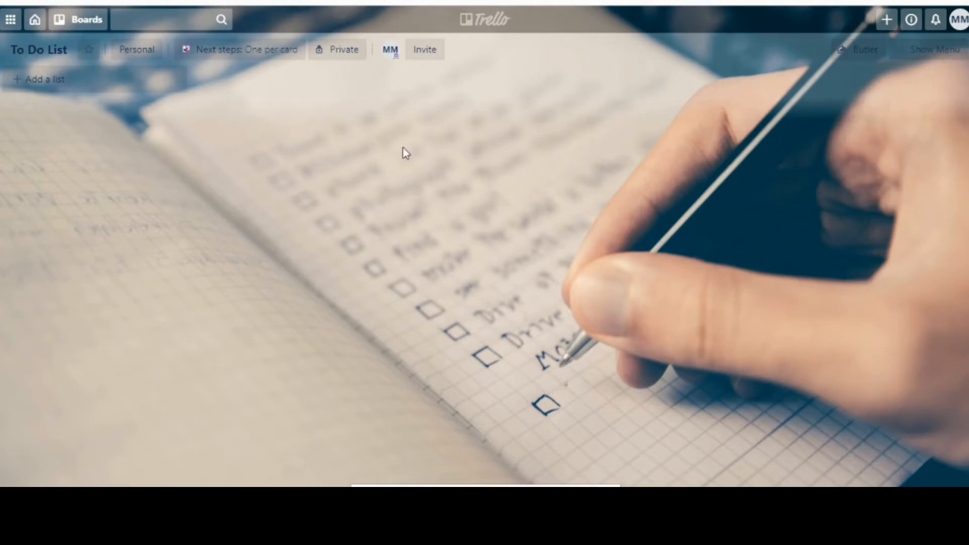
- Star the To Do List board and open its title for editing
click(92, 55)
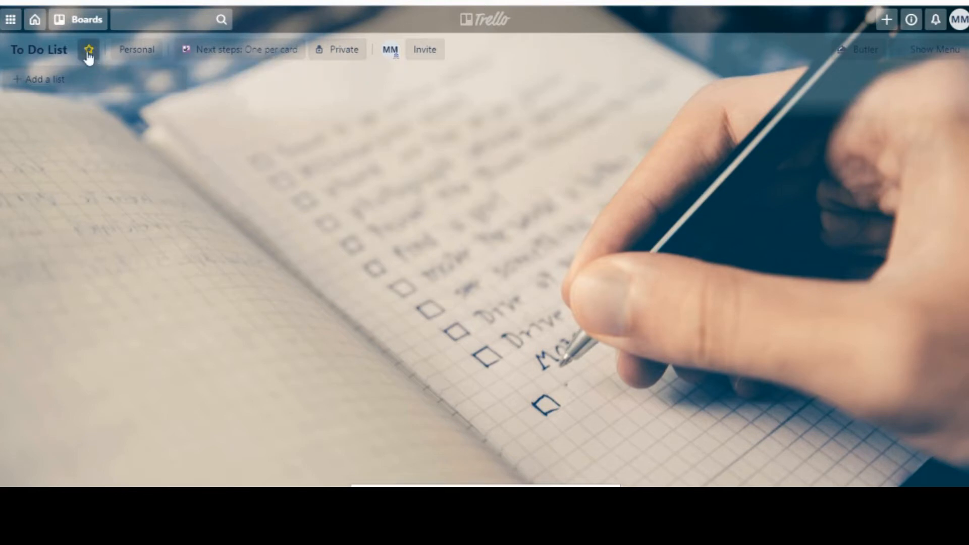
click(50, 56)
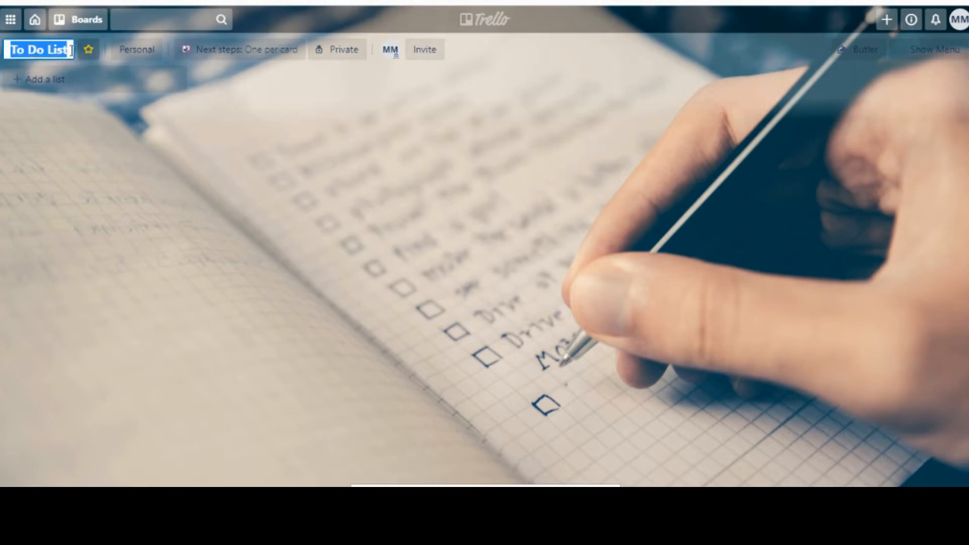
click(72, 50)
click(233, 99)
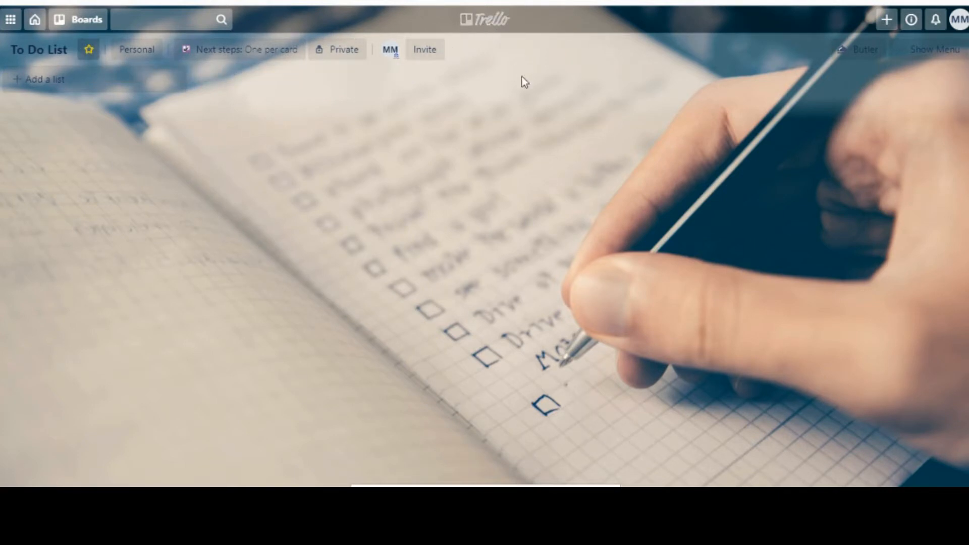
- Look at the starred board in the boards overview, and at the options for inviting people to it
click(493, 22)
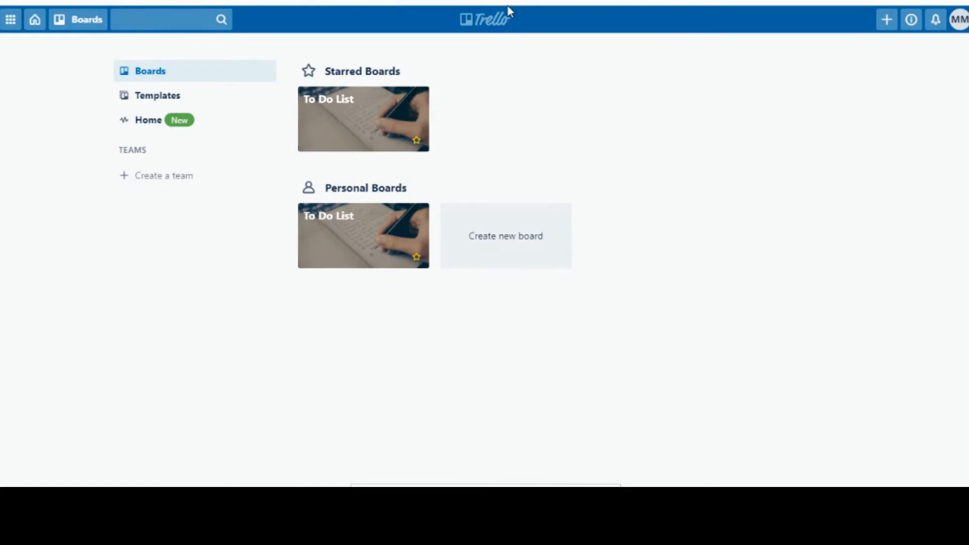
click(373, 128)
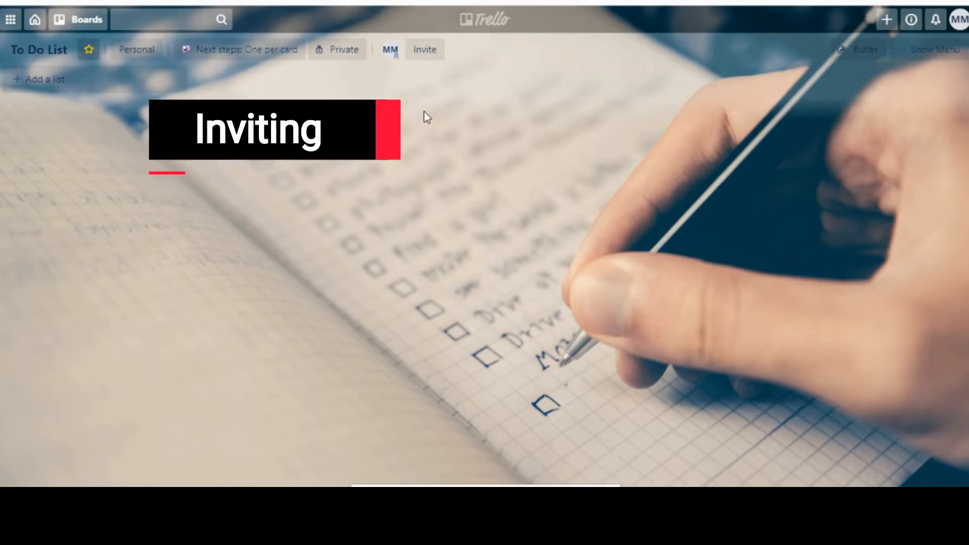
click(428, 52)
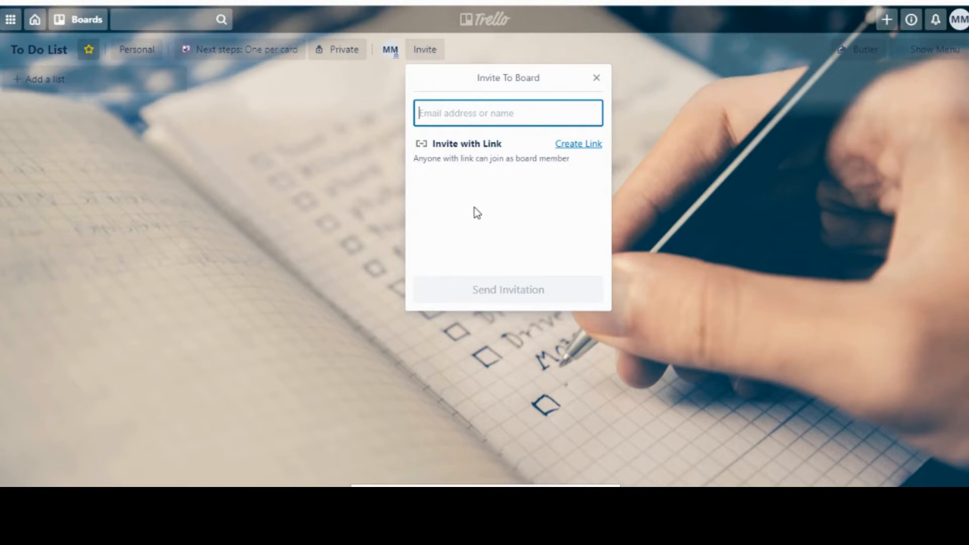
click(596, 79)
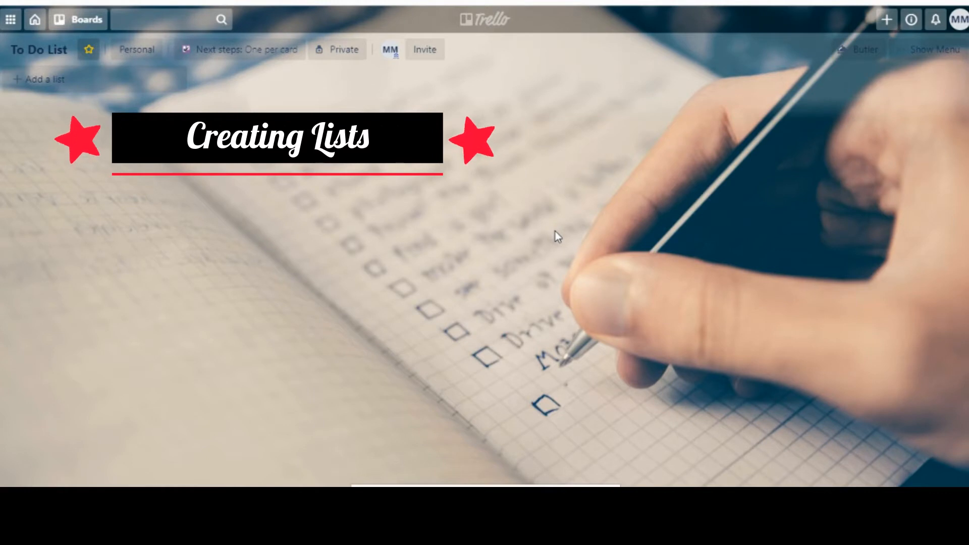
- Add a first list titled "Today's To Dos" to the board and open its title for editing
click(53, 79)
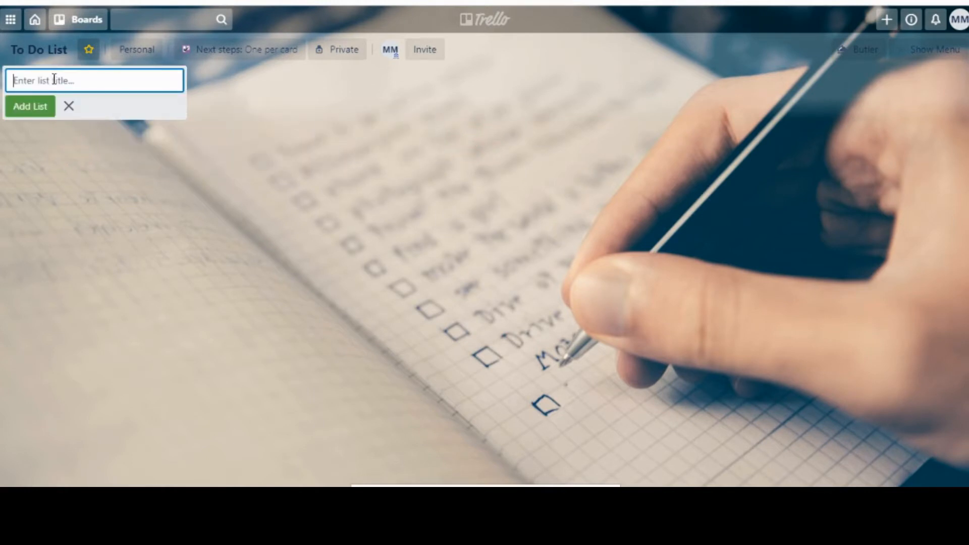
text(Today's To Dos)
key(Return)
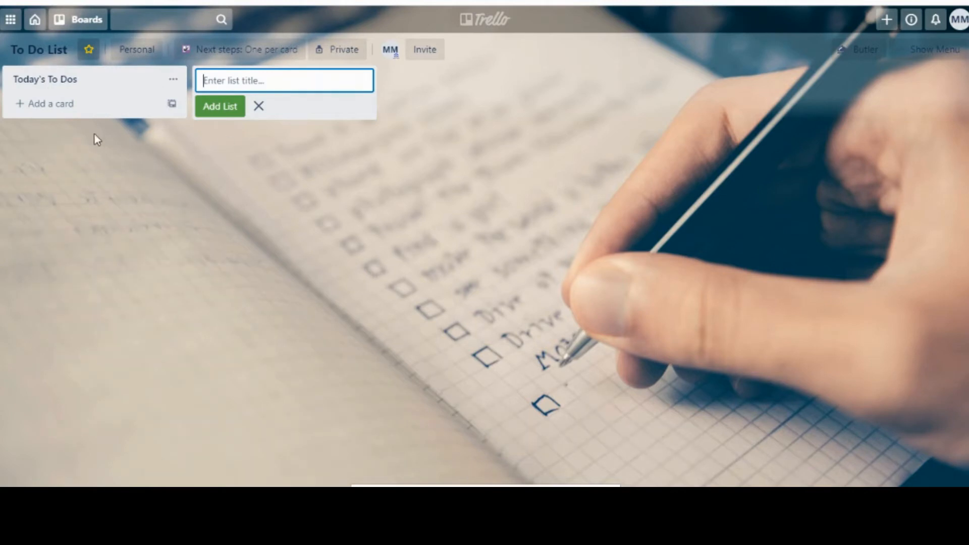
click(43, 78)
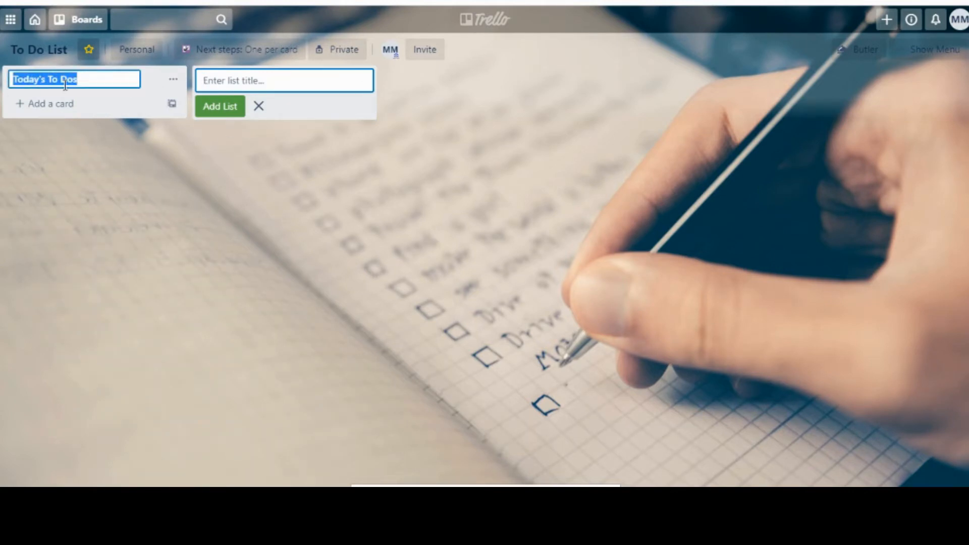
click(112, 75)
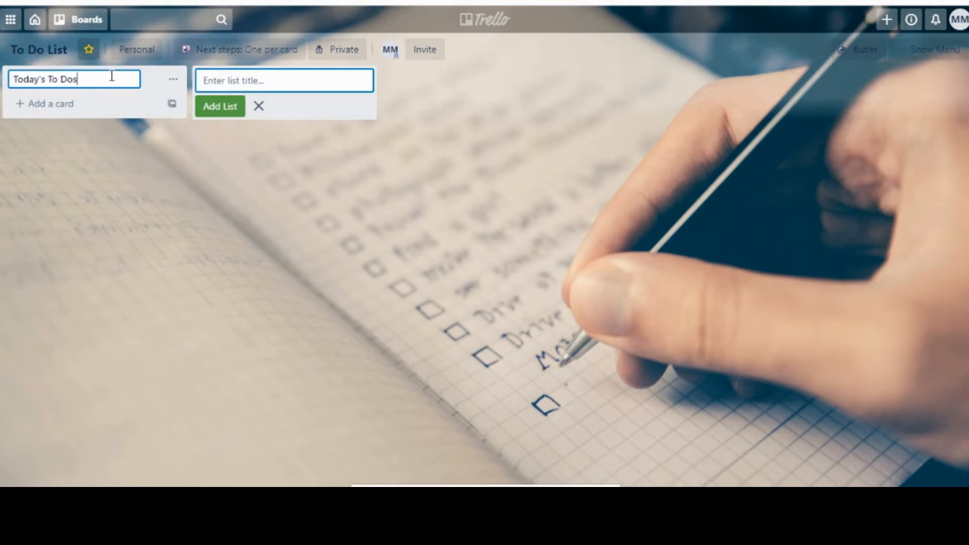
- Add two more lists titled "Doing" and "Done" to the board
click(233, 81)
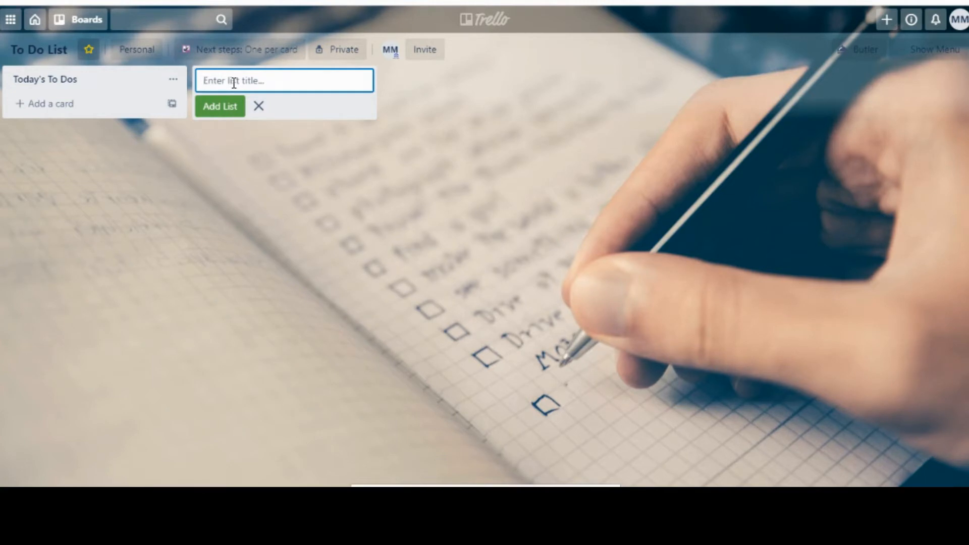
text(Doing)
key(Return)
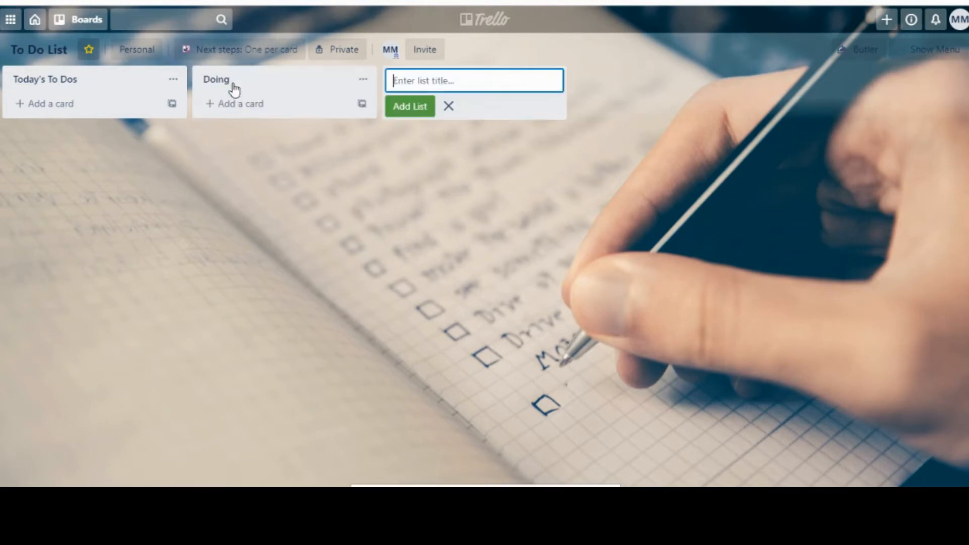
text(Done)
key(Return)
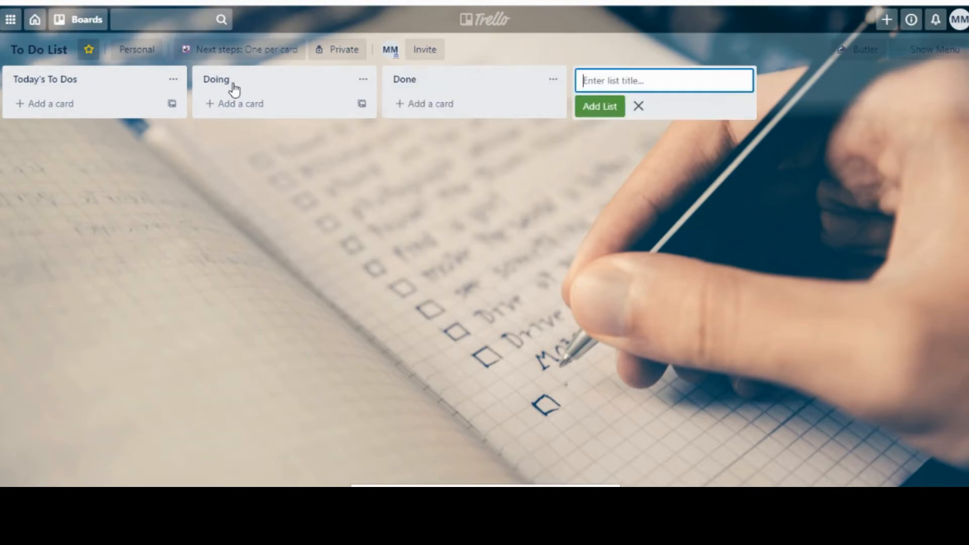
click(639, 106)
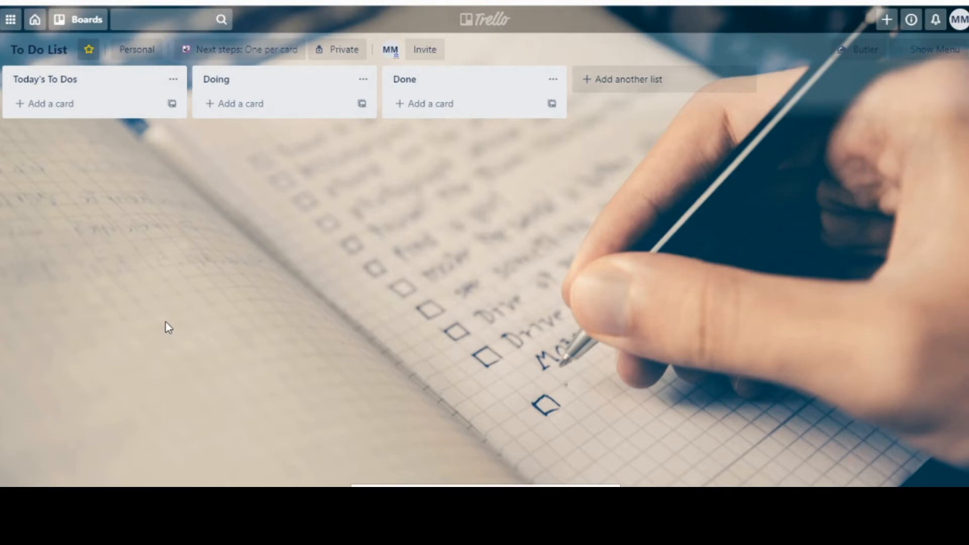
- Add the cards "Call Mom", "Make doctor's appointment", "Clean Bathroom" and "Prepare Dinner" to the Today's To Dos list
click(49, 117)
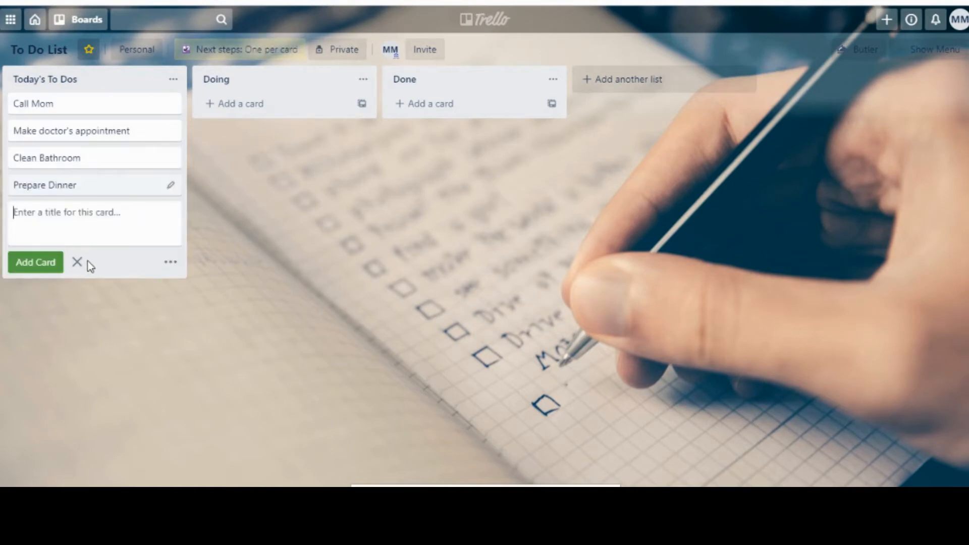
click(76, 262)
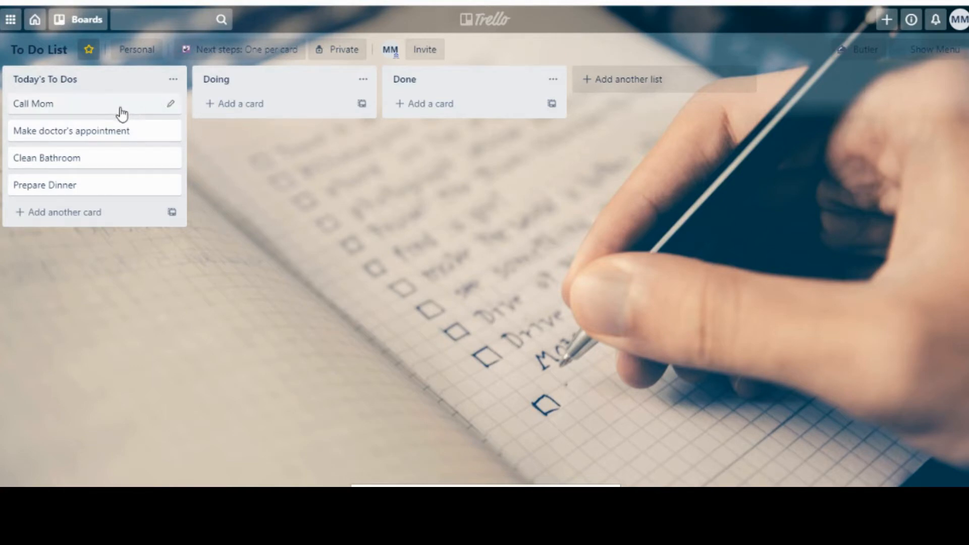
drag(181, 108, 125, 84)
- Open the Call Mom card and examine its description field and its label and member options
click(133, 117)
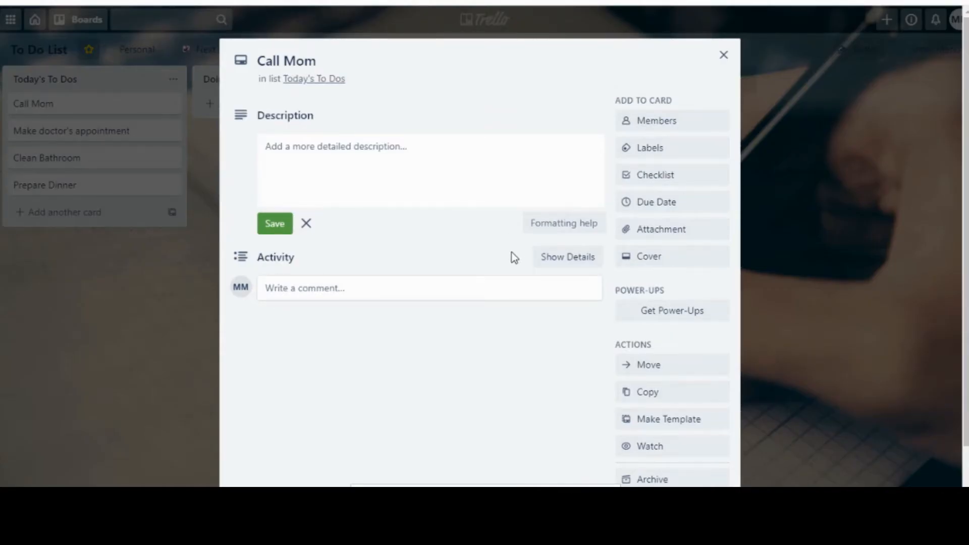
click(356, 152)
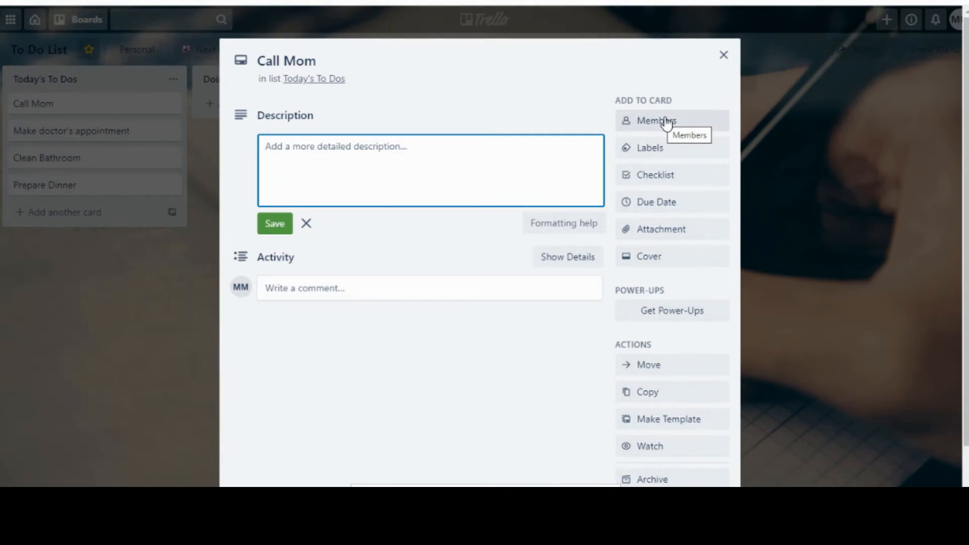
click(652, 149)
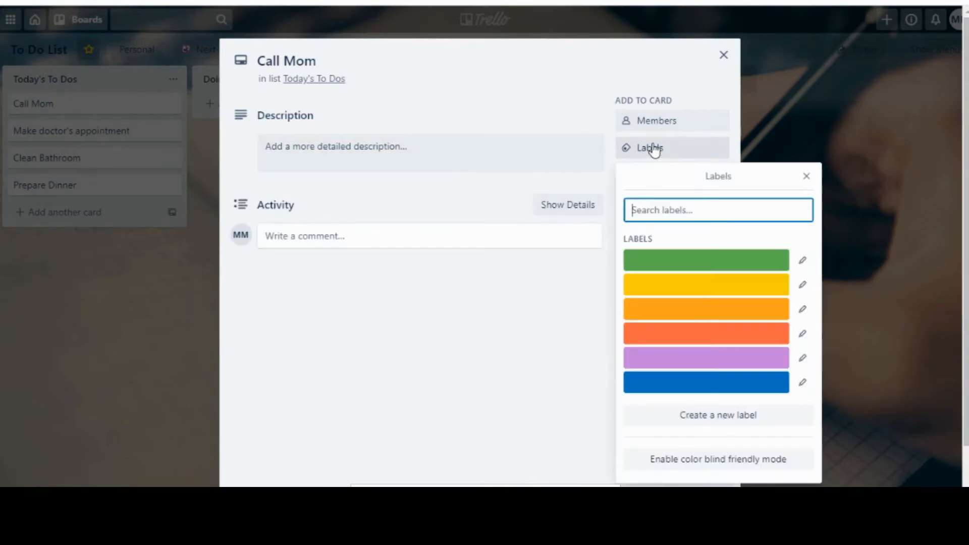
click(806, 175)
click(688, 130)
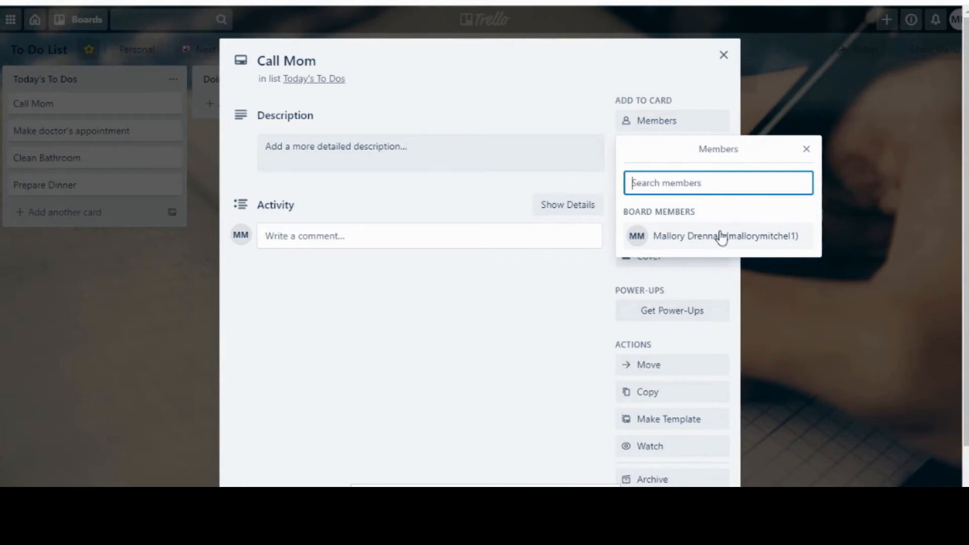
click(806, 149)
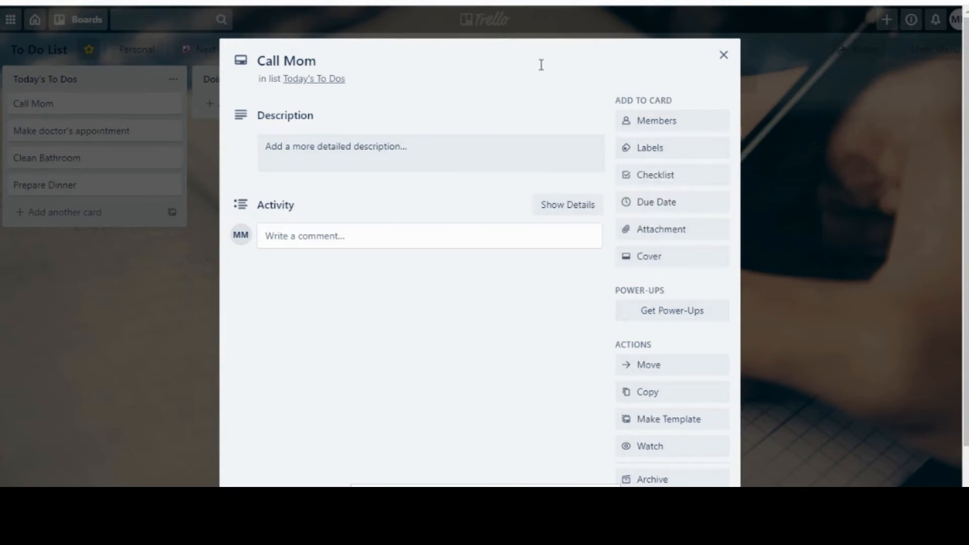
- Assign the board member to the Call Mom card and remove that member again
click(673, 122)
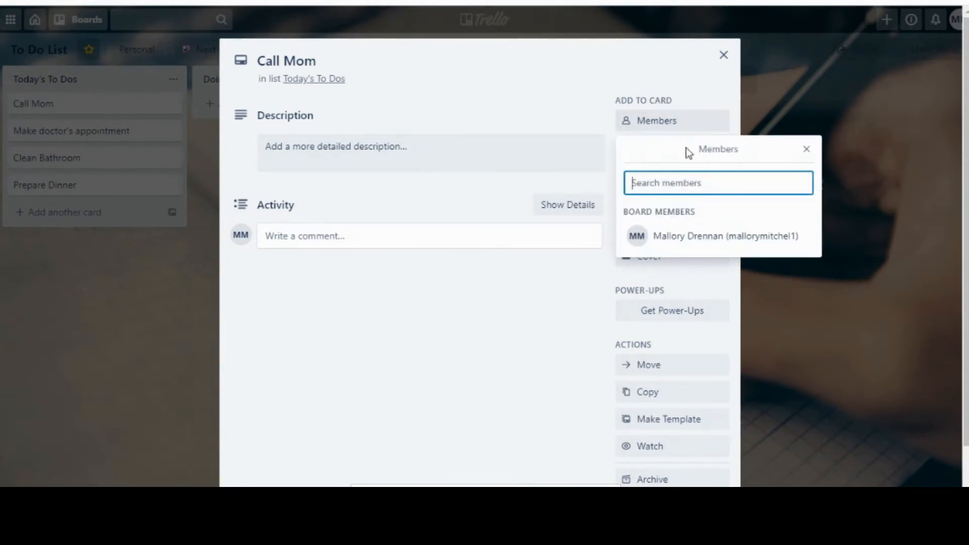
click(705, 239)
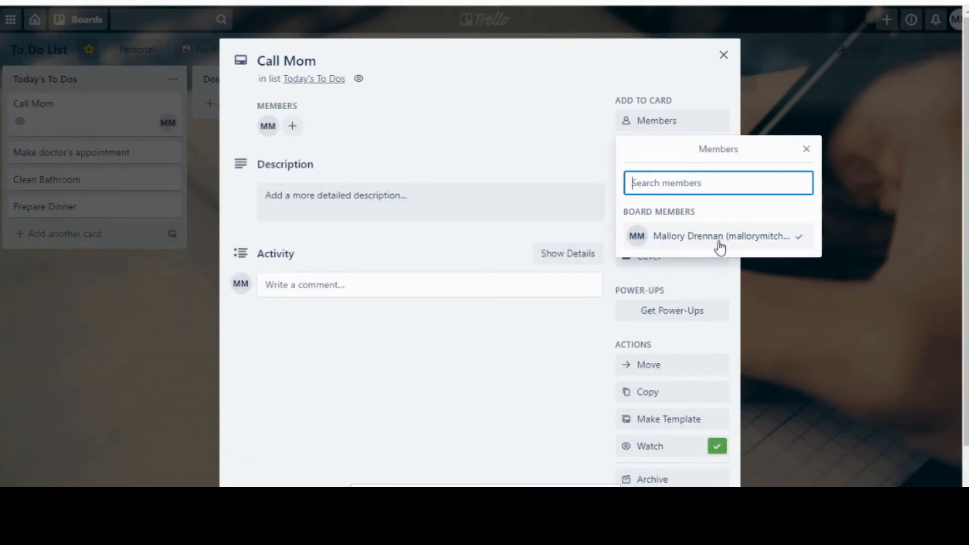
click(719, 245)
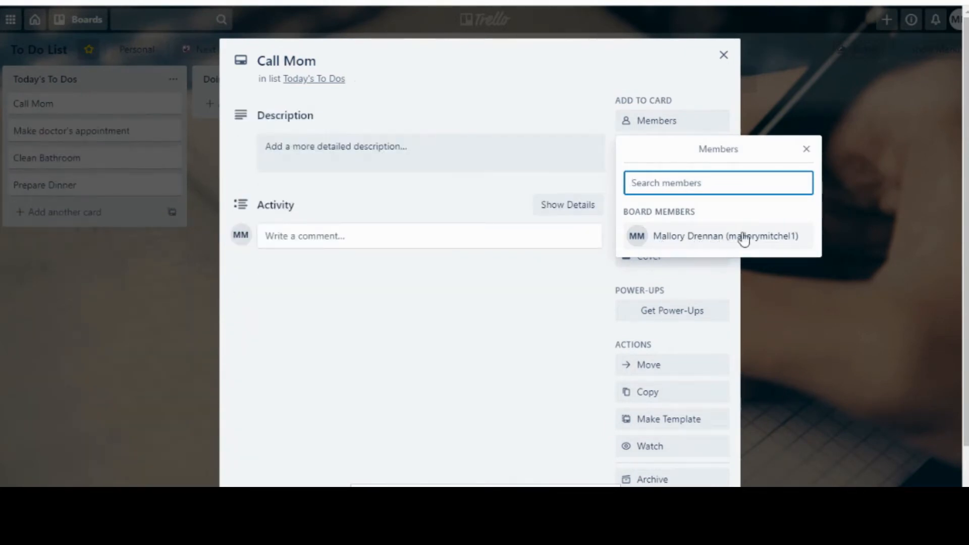
click(808, 150)
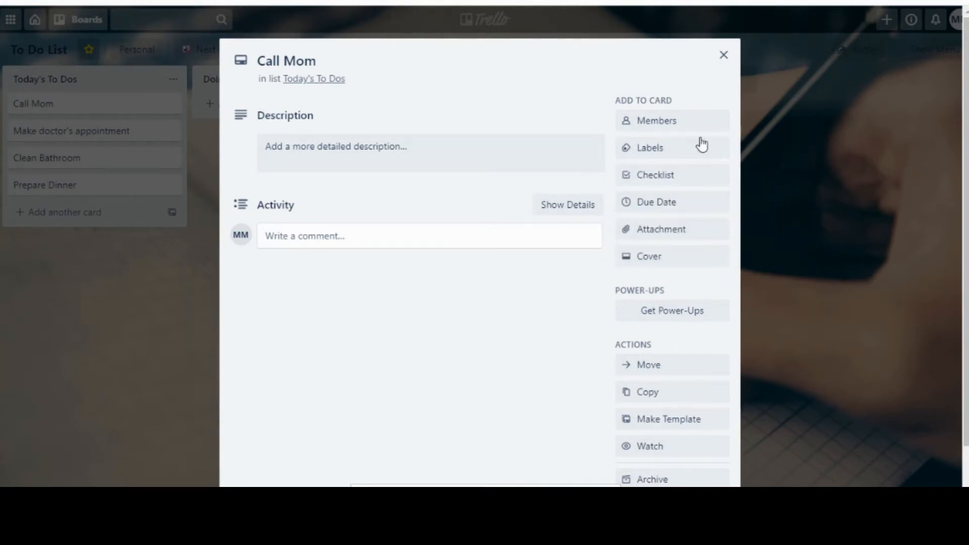
- Create a green label named with the board member's first name and apply it to the Call Mom card
click(656, 149)
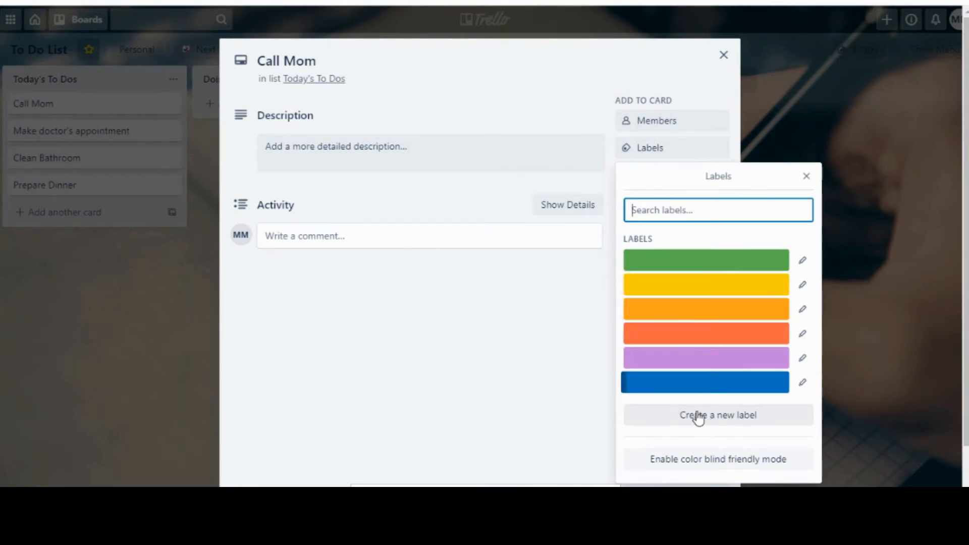
click(720, 416)
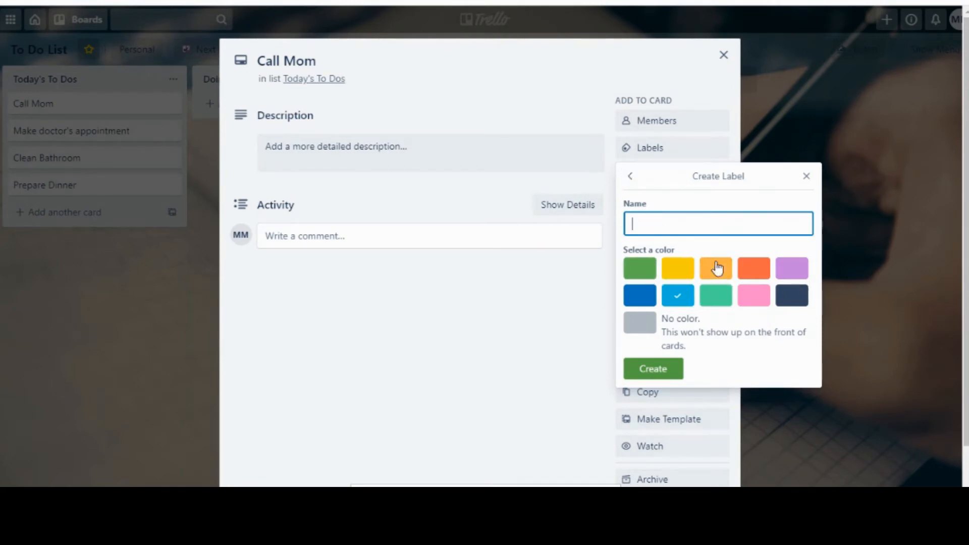
click(644, 273)
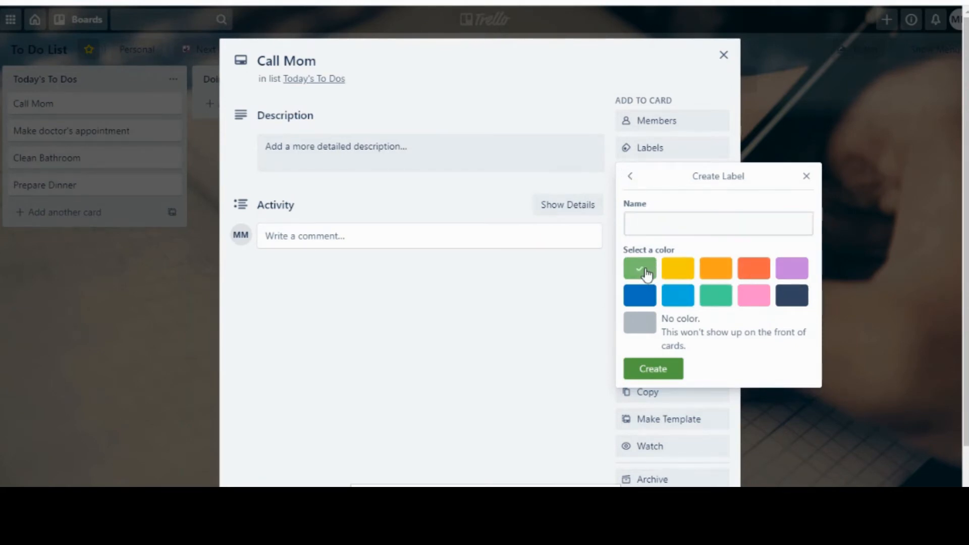
click(671, 230)
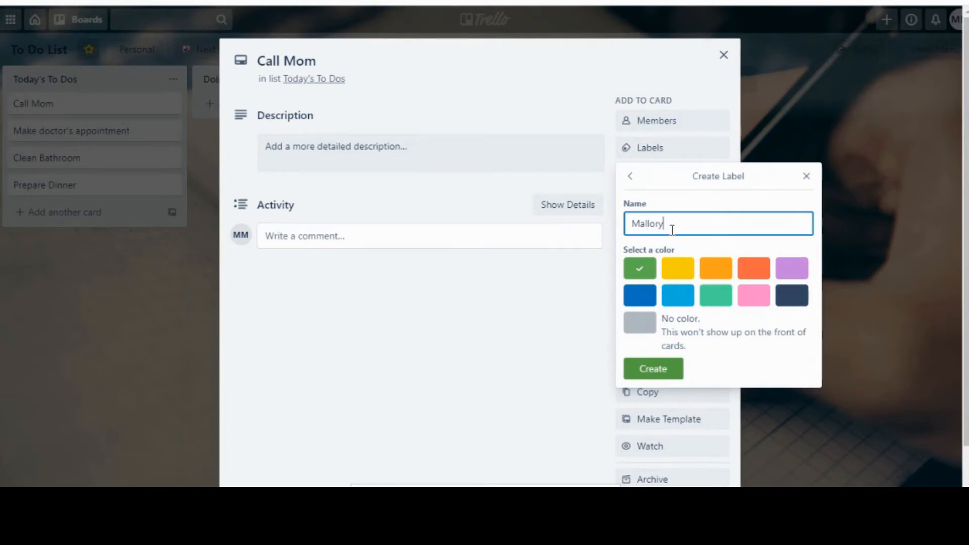
click(665, 369)
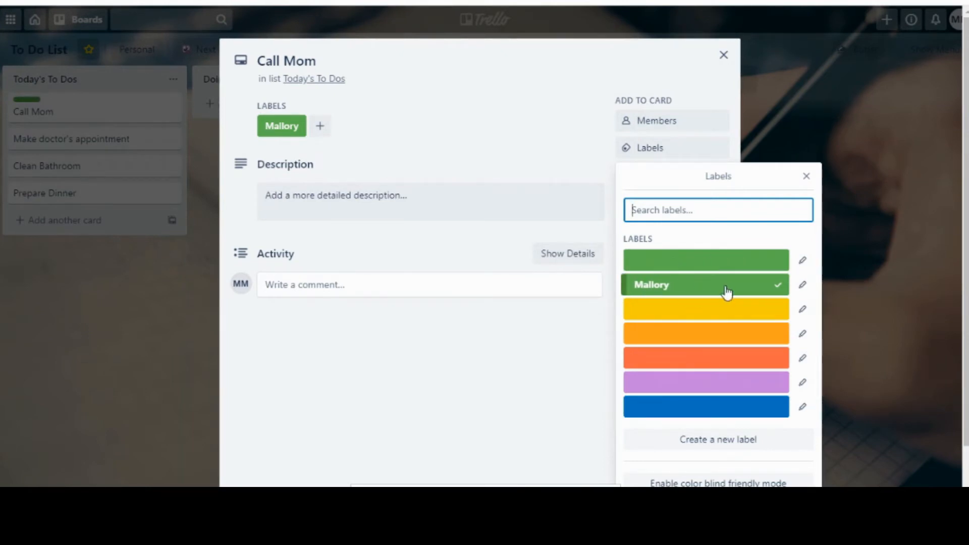
- Delete the unnamed green label from the board's labels
click(805, 263)
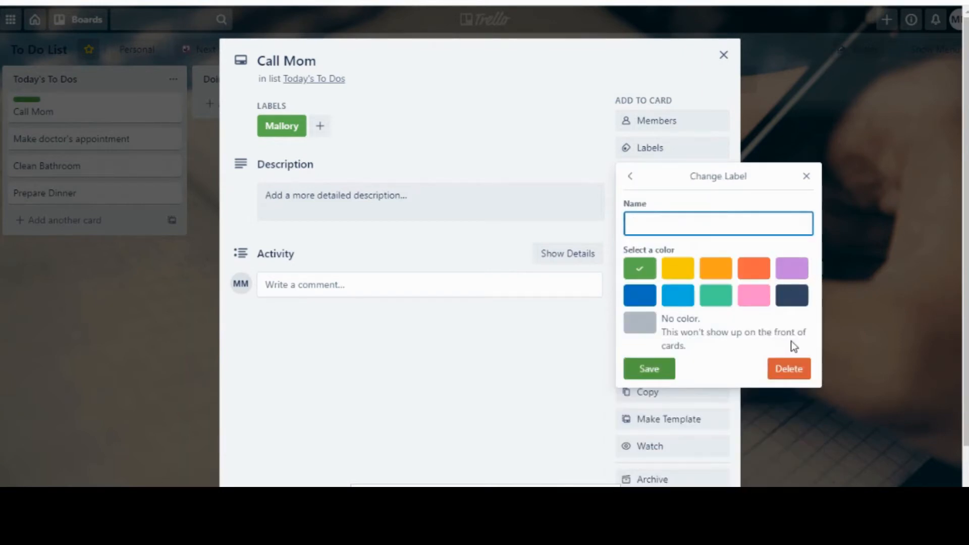
click(787, 376)
click(754, 245)
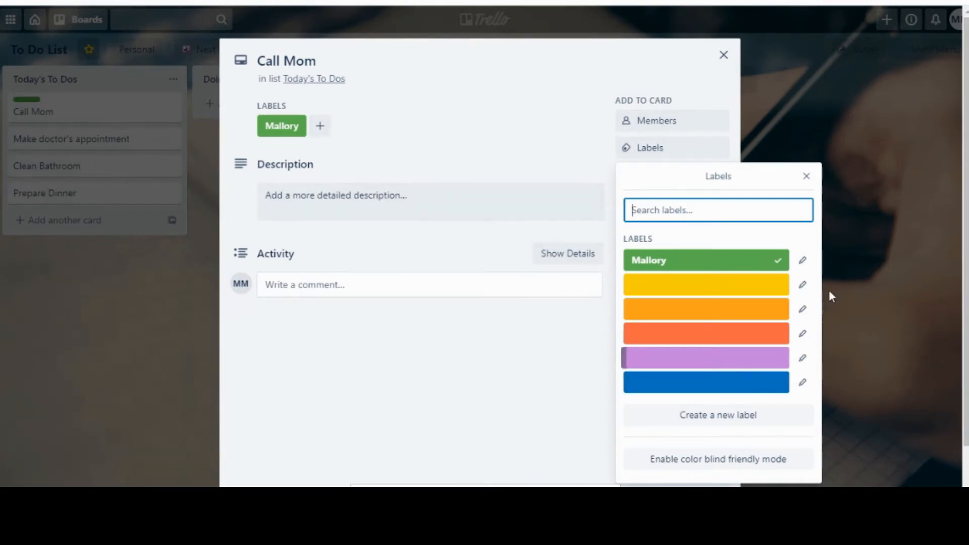
- Name the orange label "Household Chores" and the red-orange label "Priority", and close the Call Mom card
click(801, 312)
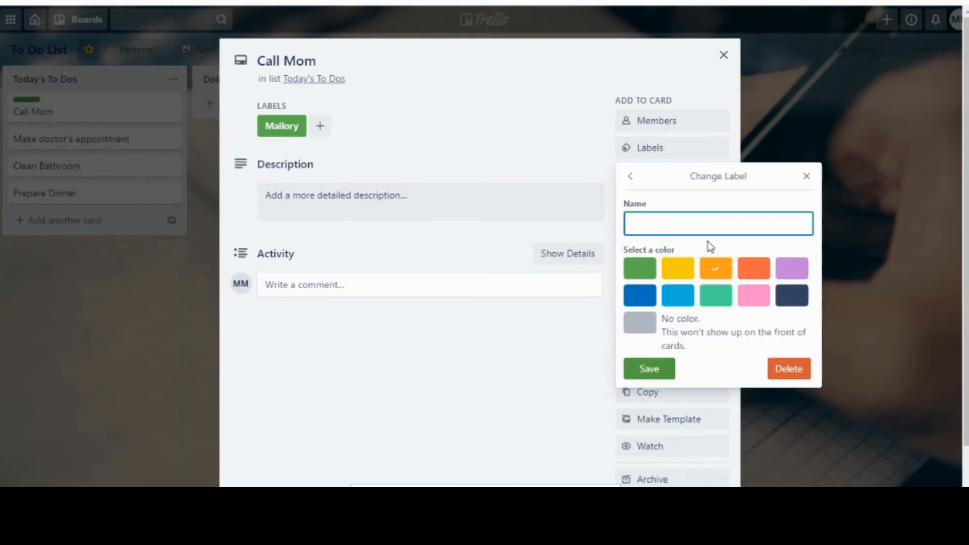
text(Household Chores)
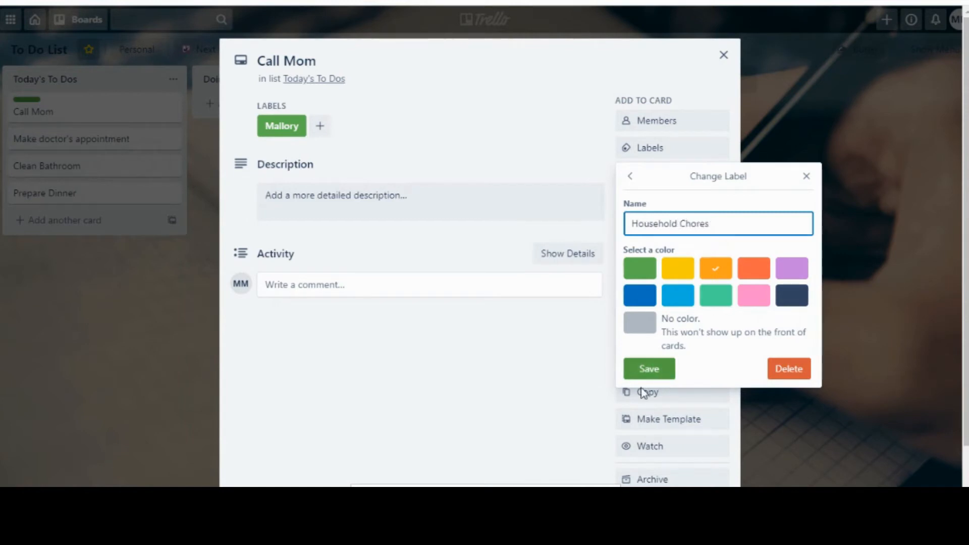
click(654, 371)
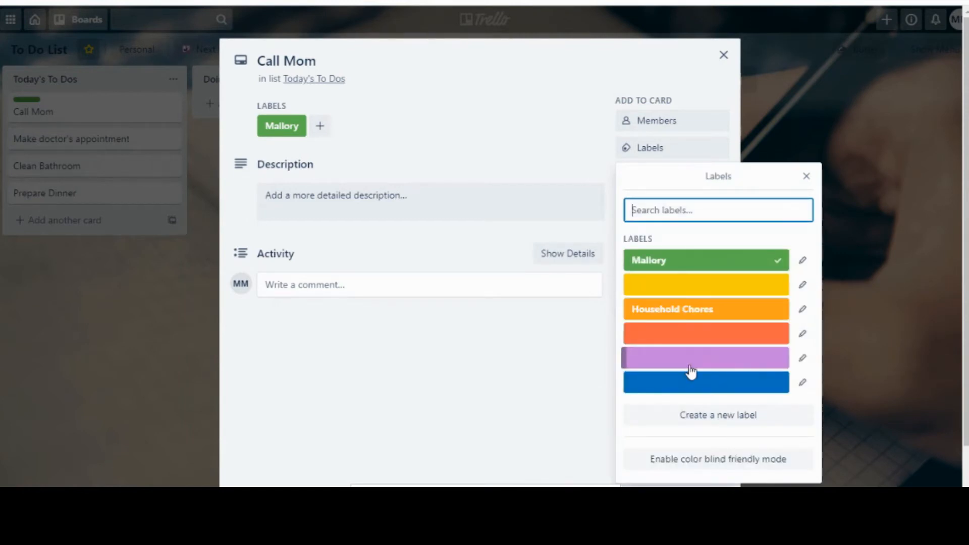
click(802, 333)
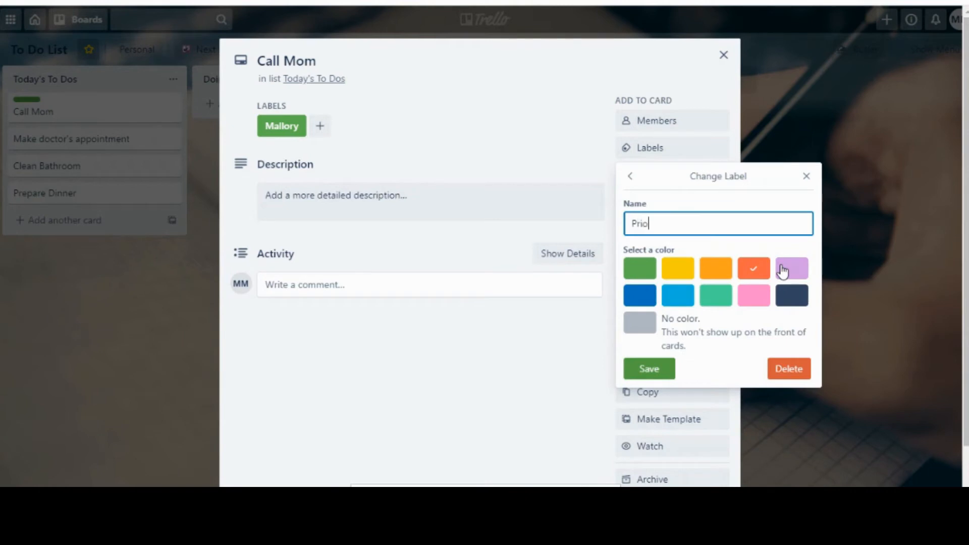
click(651, 373)
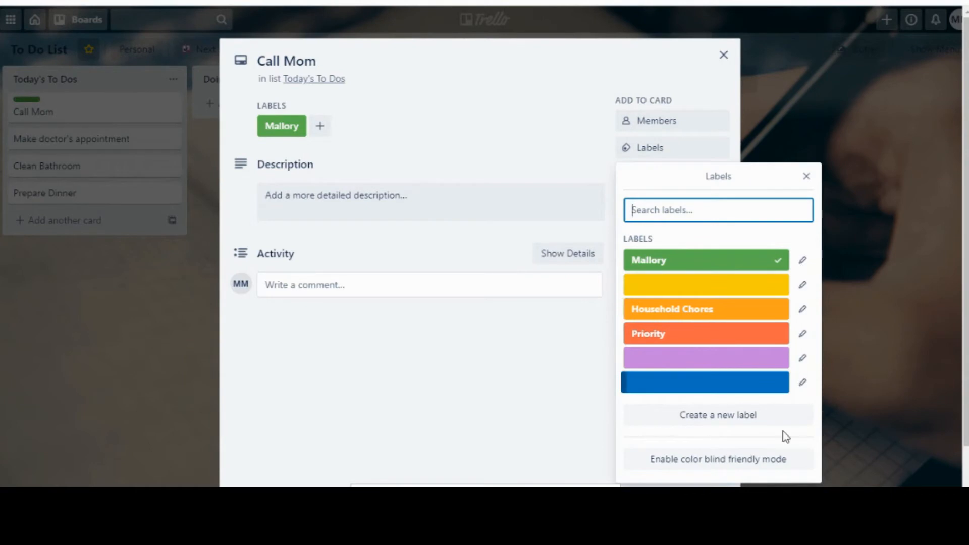
click(806, 180)
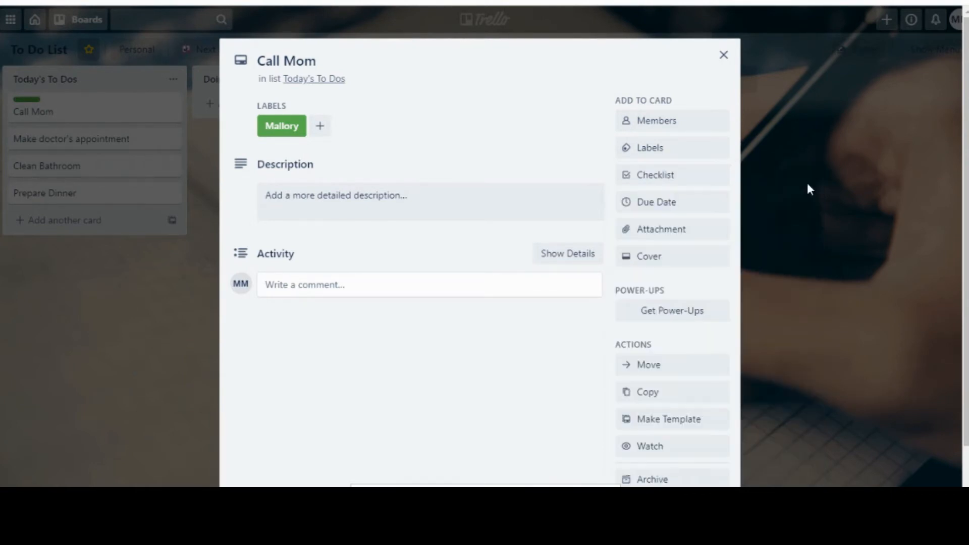
click(725, 57)
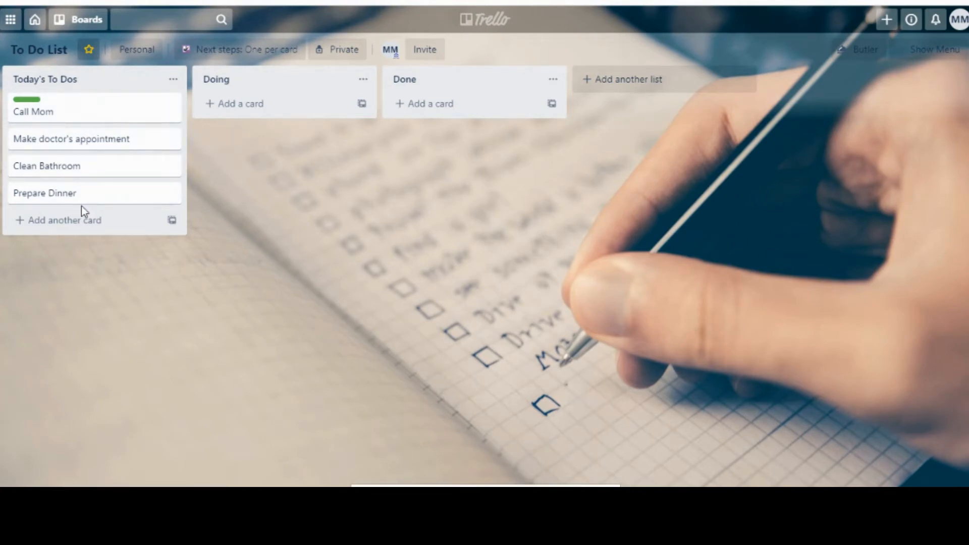
- Apply the Household Chores label to the Prepare Dinner card from the board and save the card
click(171, 195)
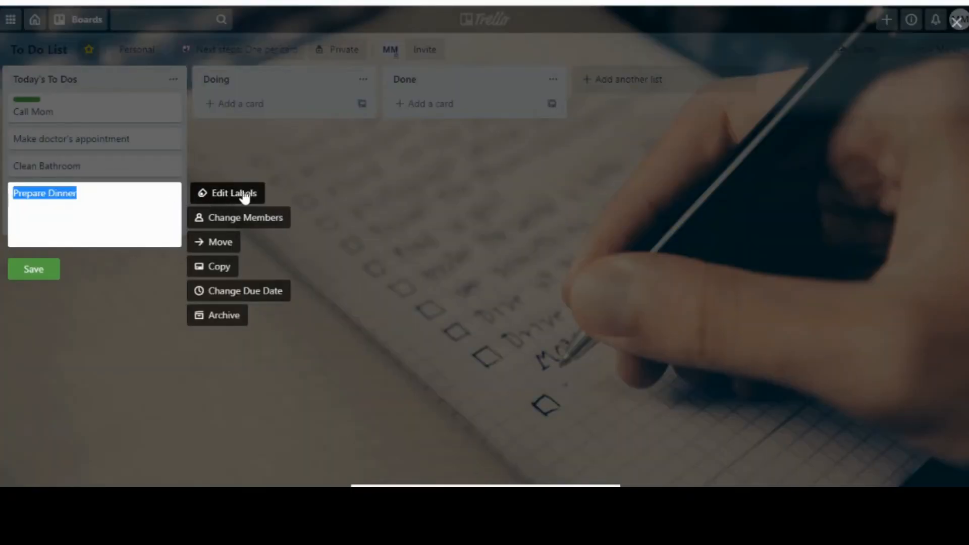
click(98, 195)
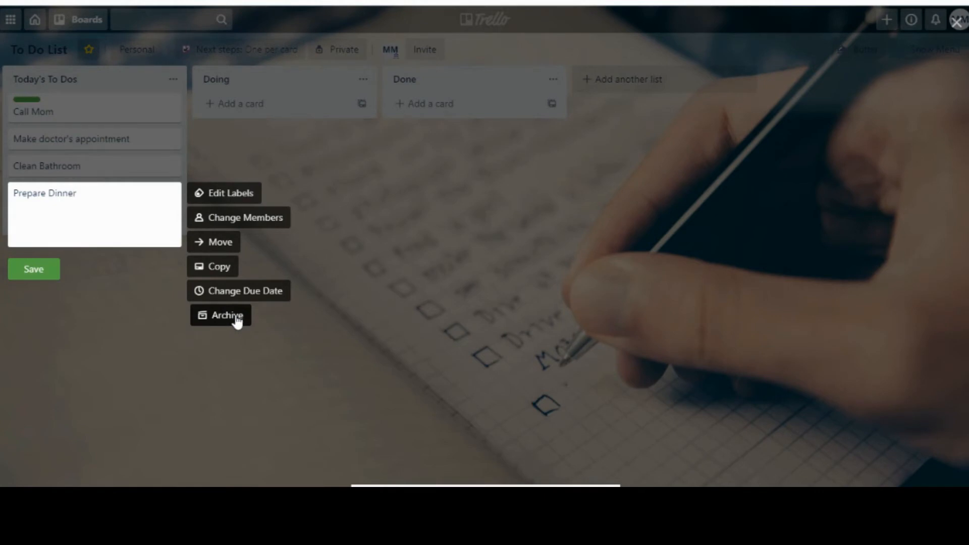
click(241, 197)
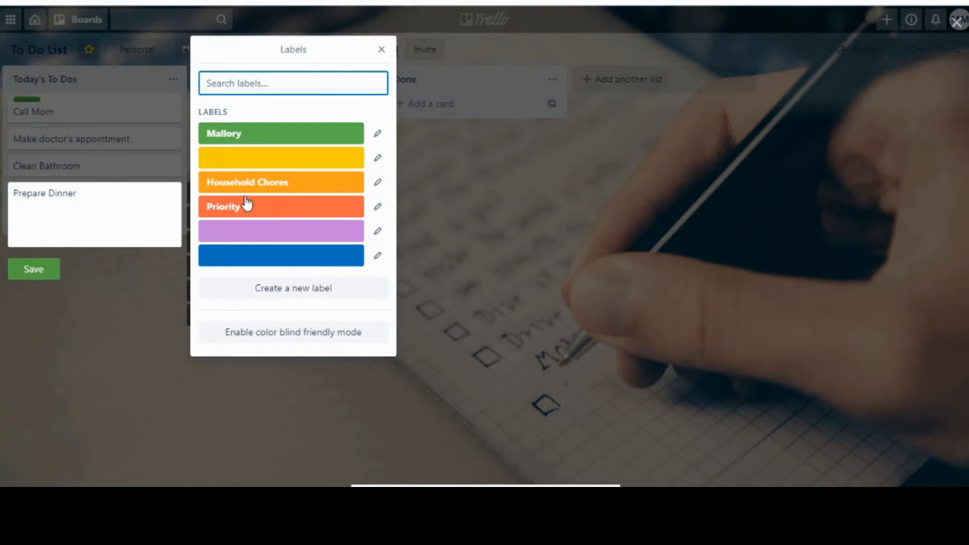
click(266, 185)
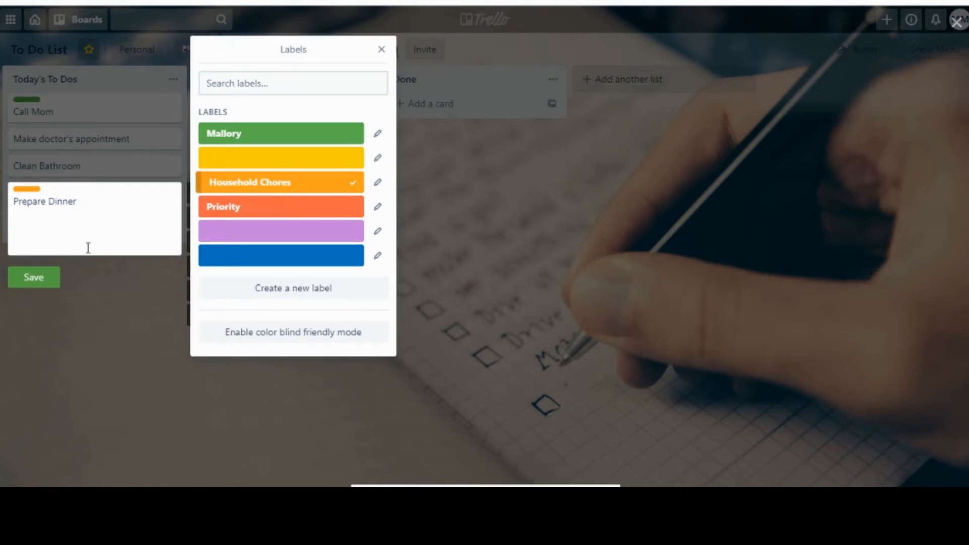
click(48, 275)
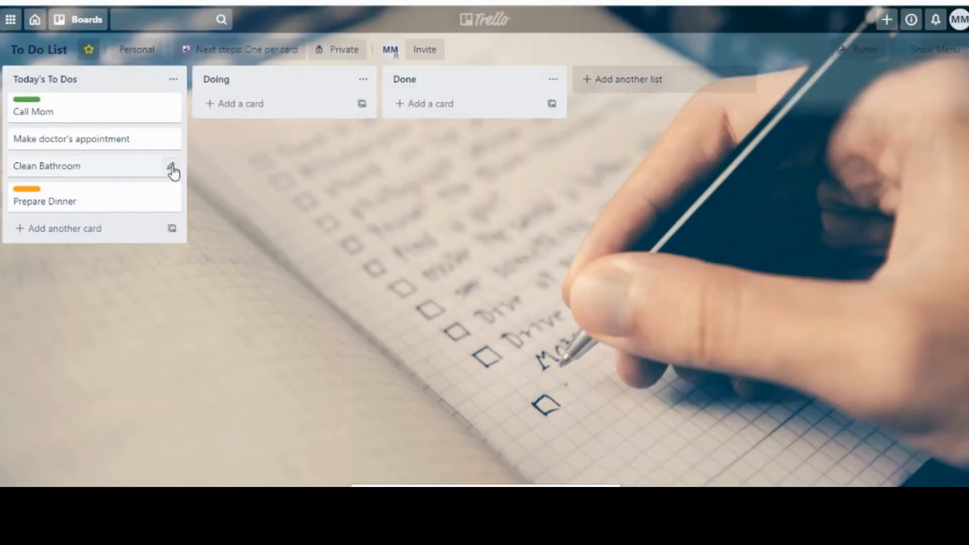
- Apply the Household Chores label to the Clean Bathroom card and save the card
click(170, 168)
click(226, 173)
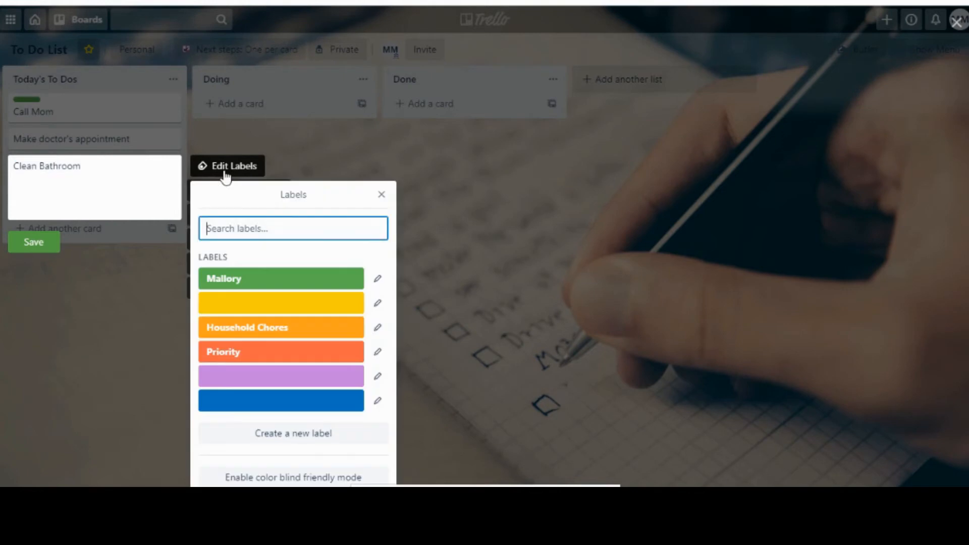
click(255, 333)
click(27, 250)
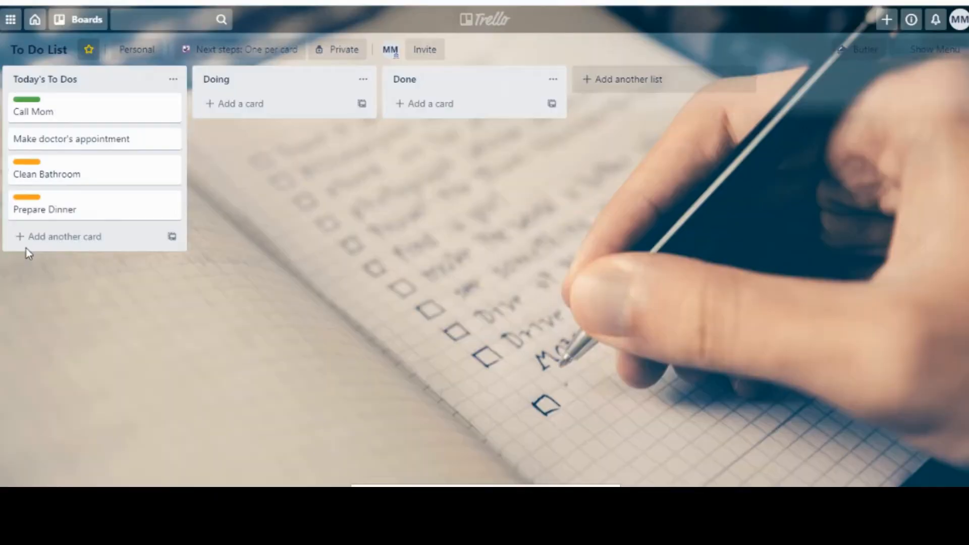
- Apply the green member-name label and the Priority label to the Make doctor's appointment card and save it
click(173, 141)
click(202, 139)
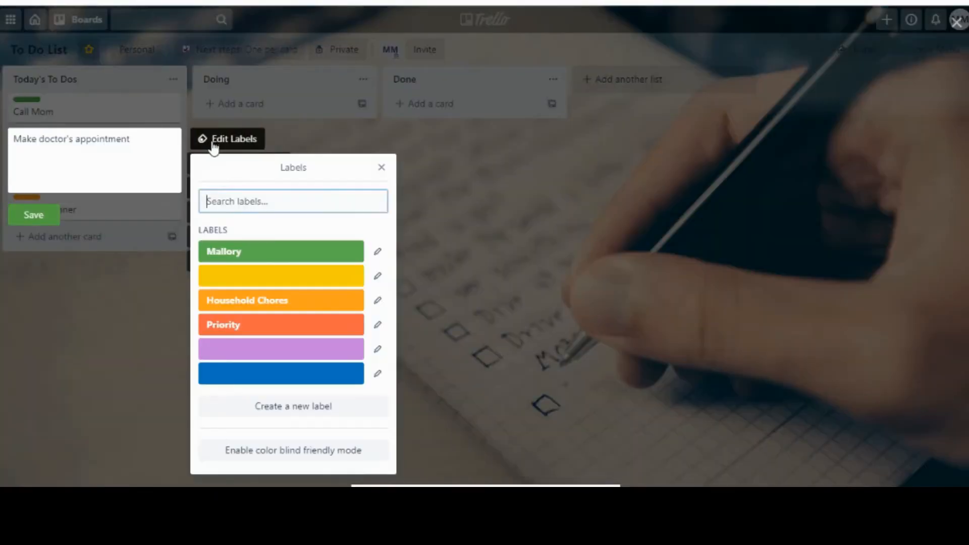
click(271, 261)
click(276, 329)
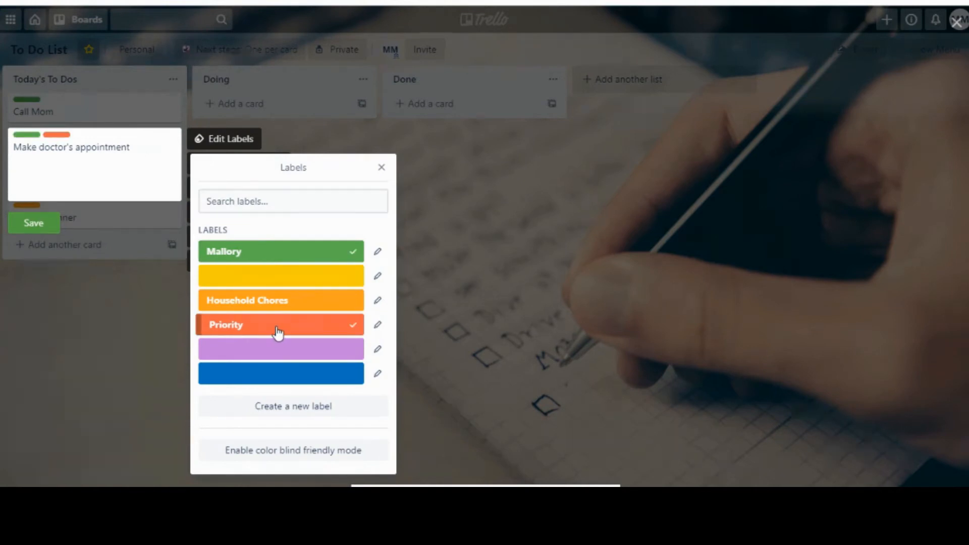
click(57, 230)
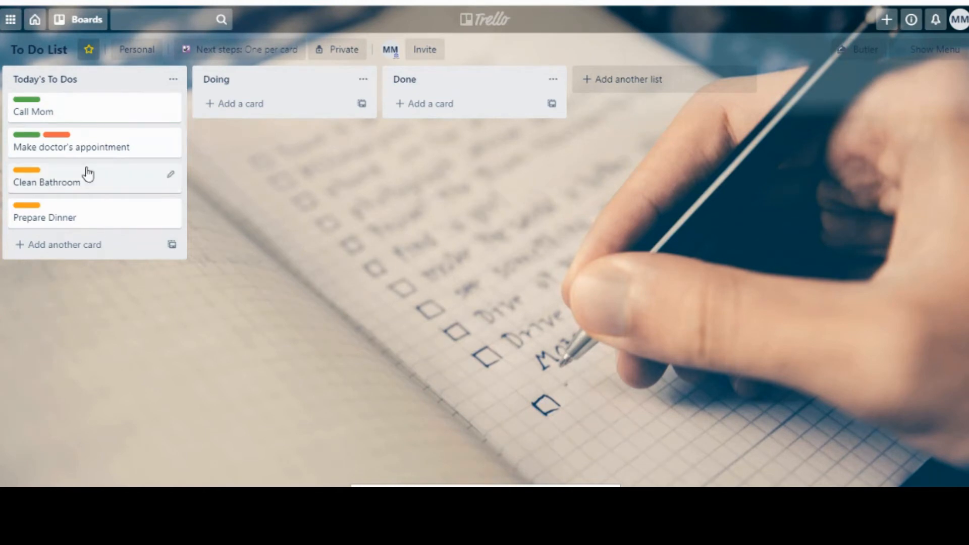
- Expand the card labels to read their names and collapse them back to color bars
click(36, 172)
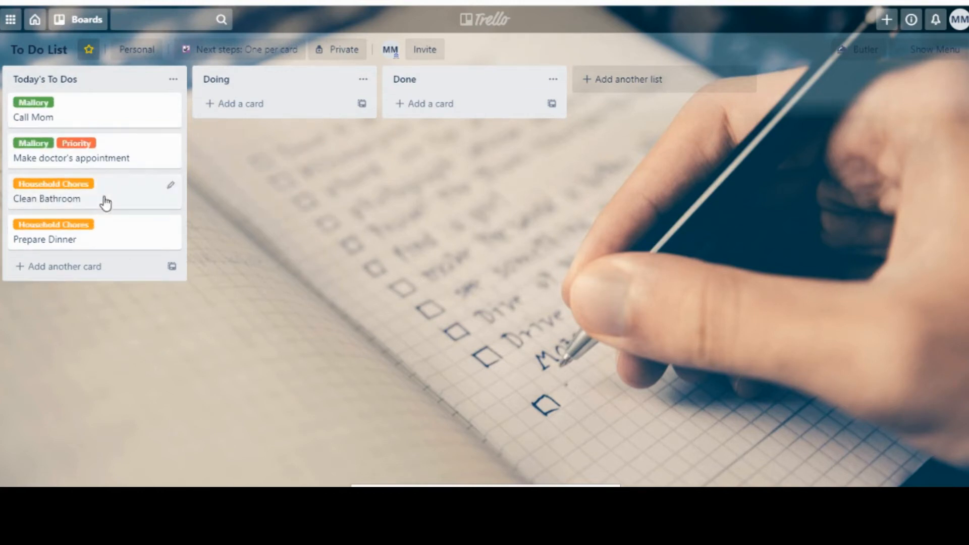
click(87, 187)
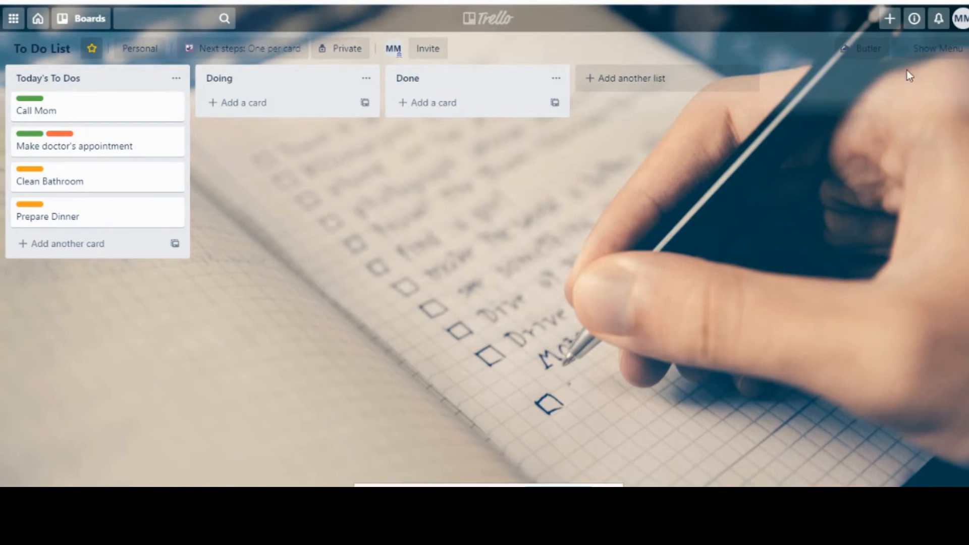
- Filter the board's cards by the Household Chores label, clear the filter and close the card search
click(916, 51)
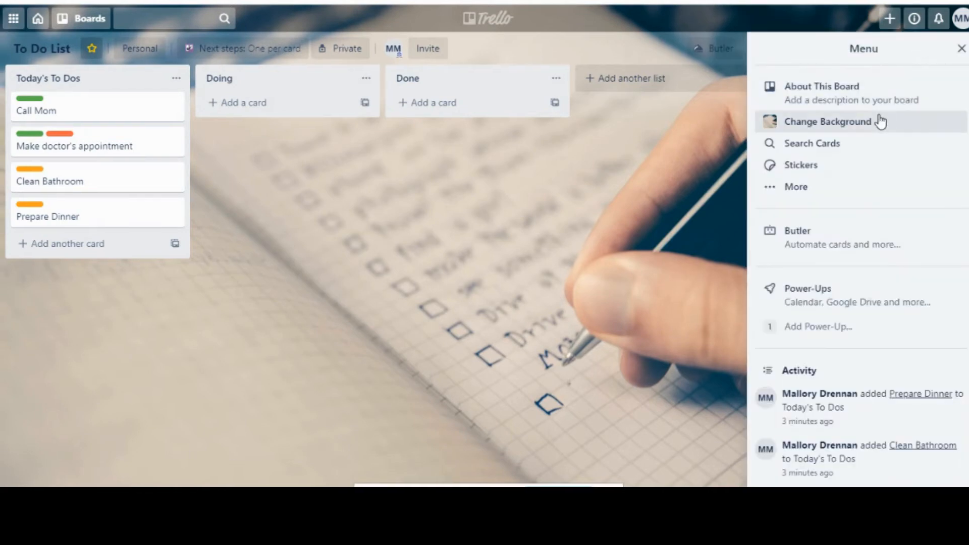
click(838, 146)
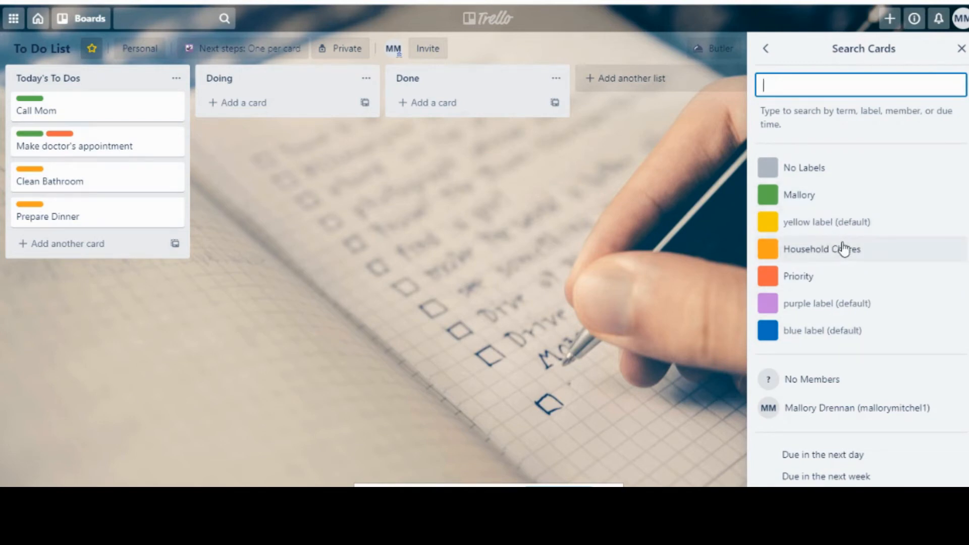
click(869, 252)
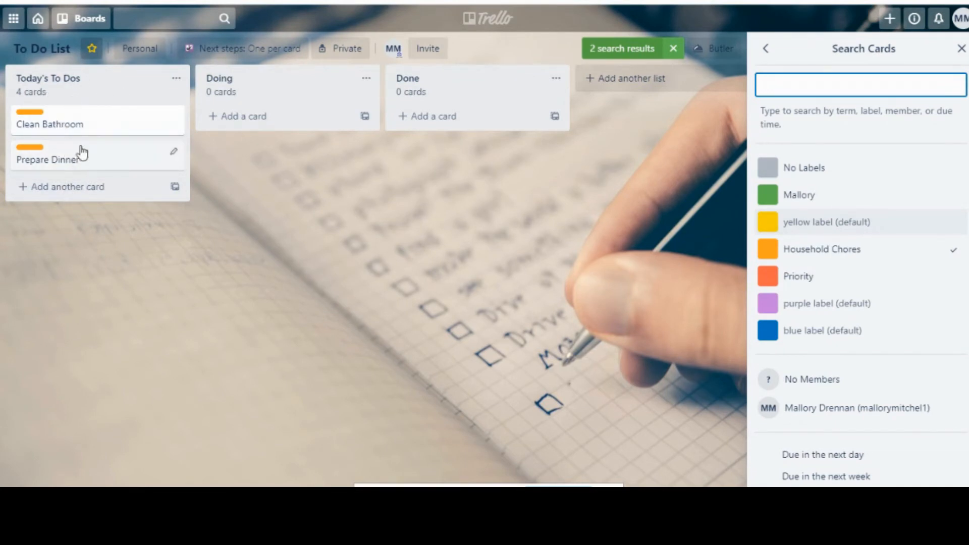
click(840, 251)
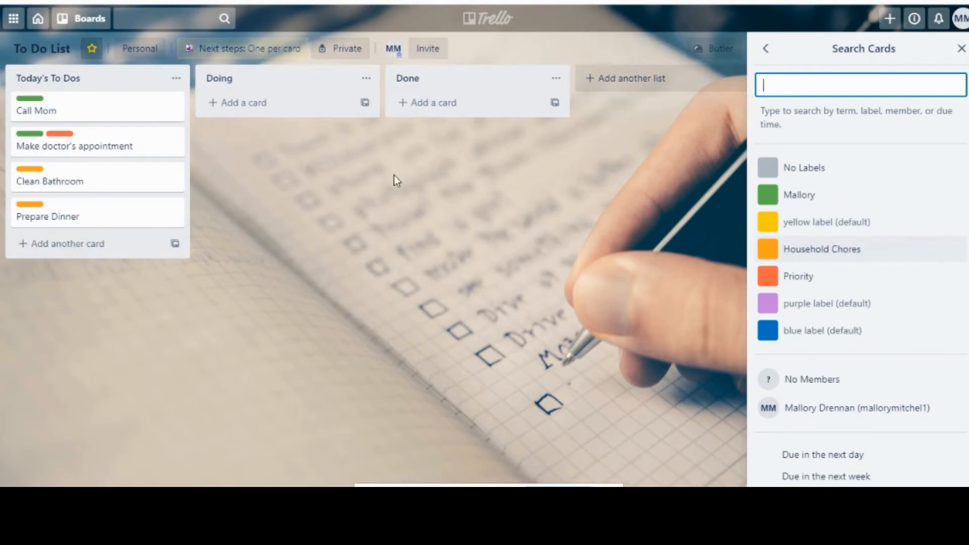
click(959, 55)
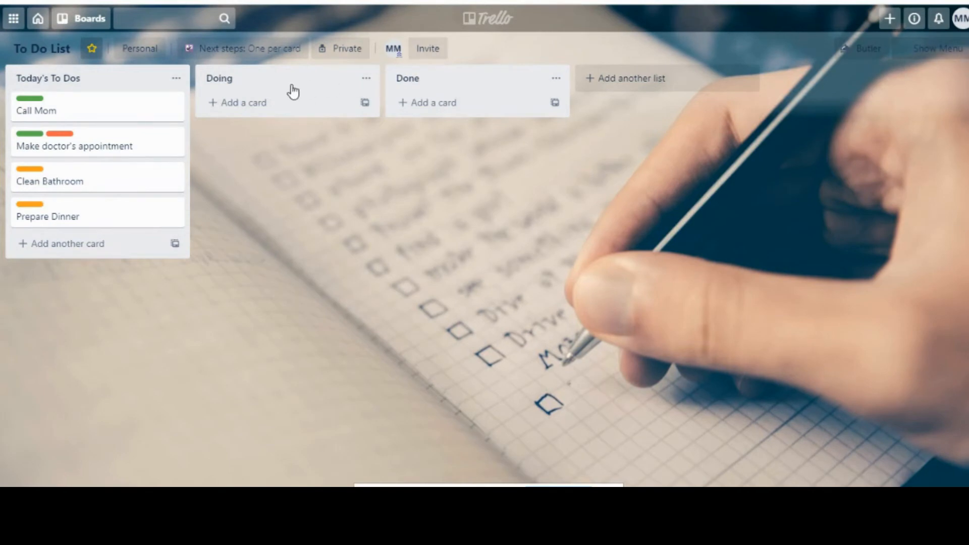
click(93, 113)
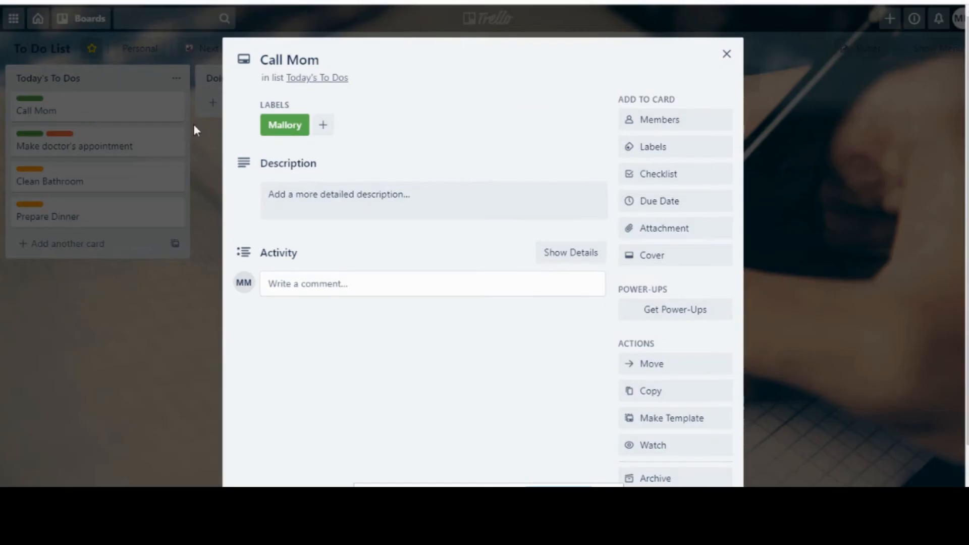
click(666, 177)
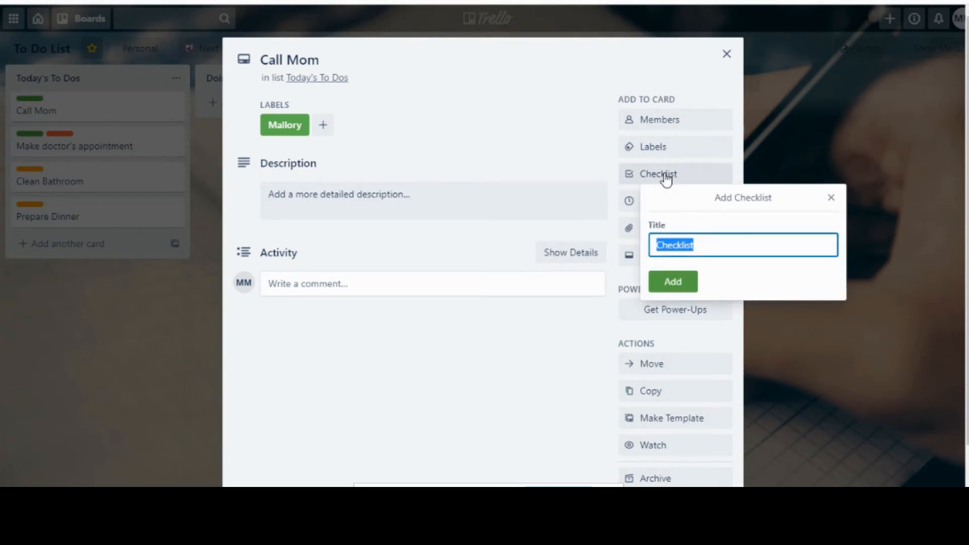
click(830, 197)
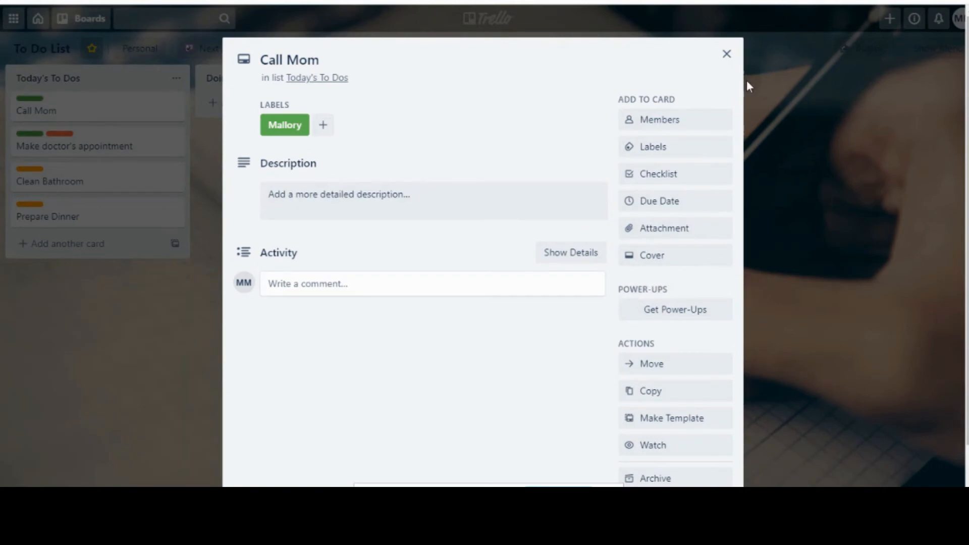
click(719, 57)
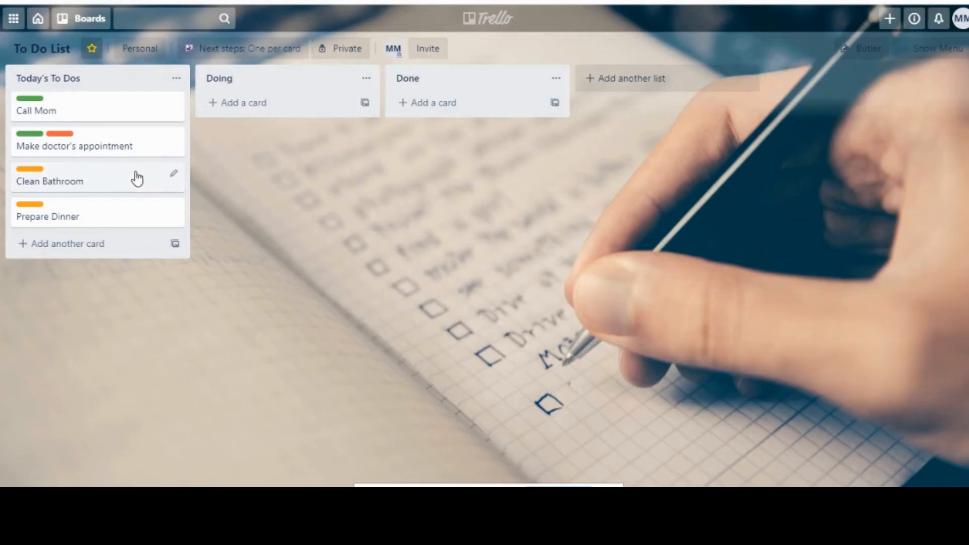
- Add a checklist titled "Bathroom Checklist" to the Clean Bathroom card
click(99, 187)
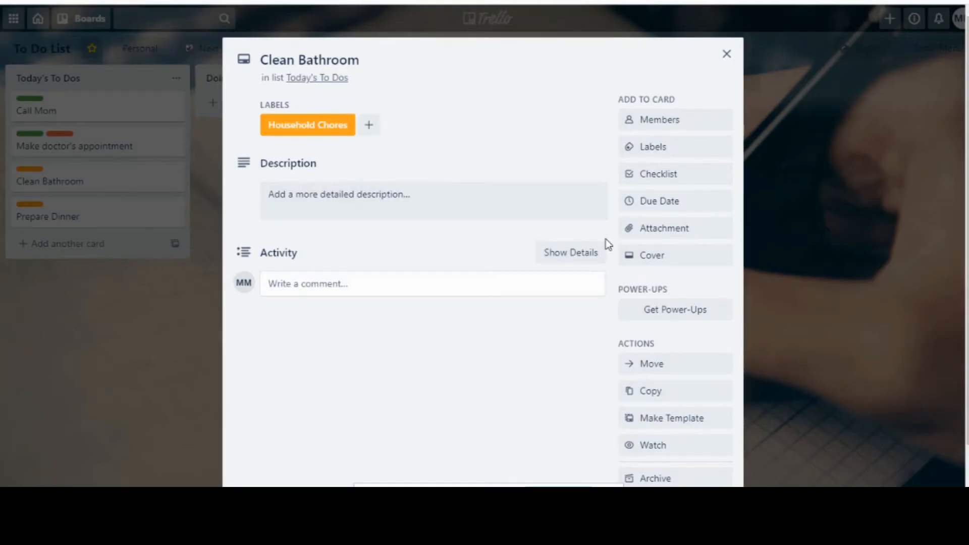
click(697, 181)
text(Bath)
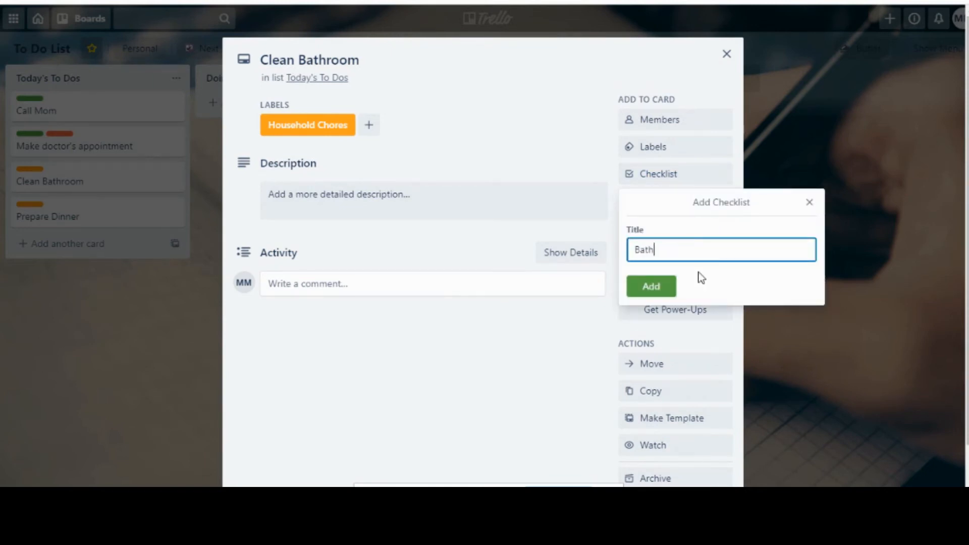
text(room Checklist)
click(651, 287)
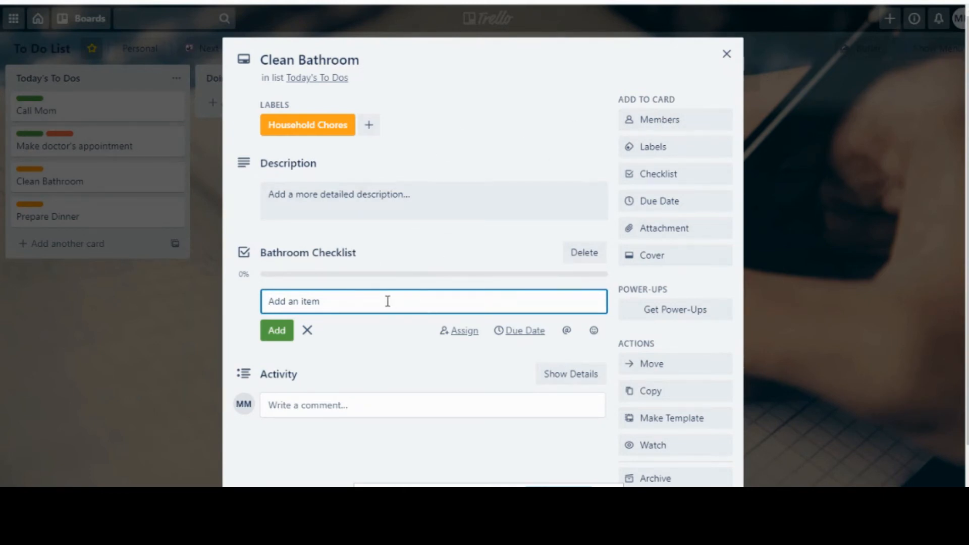
- Add the items Clean sink, Clean shower and Clean toilet to the Bathroom Checklist and finish item entry
text(Clean sink)
key(Return)
text(Clea)
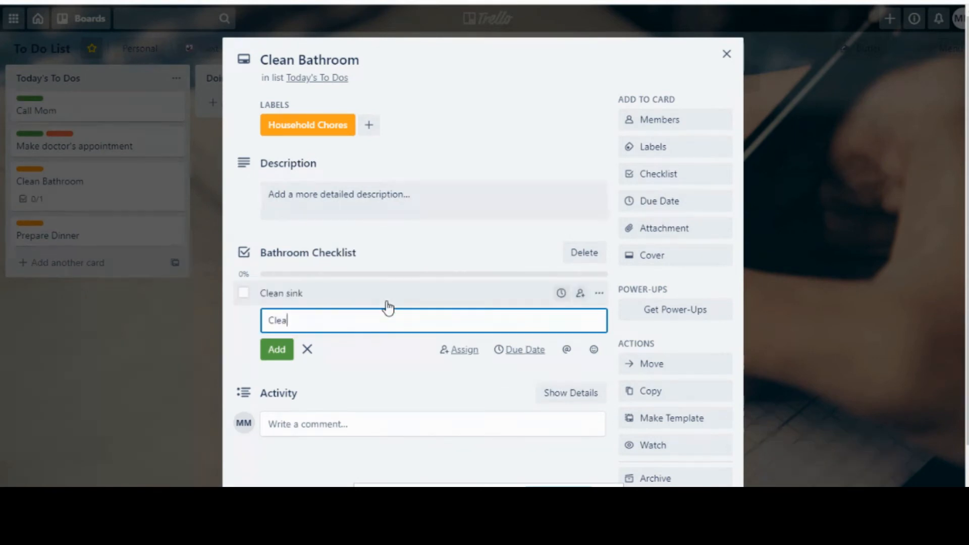
text(n shower)
key(Return)
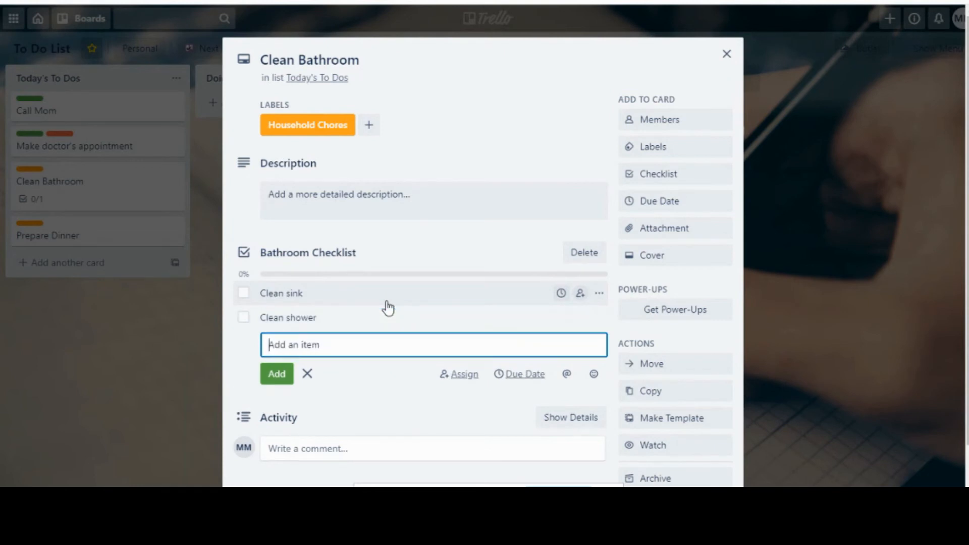
text(Clean toilet)
key(Return)
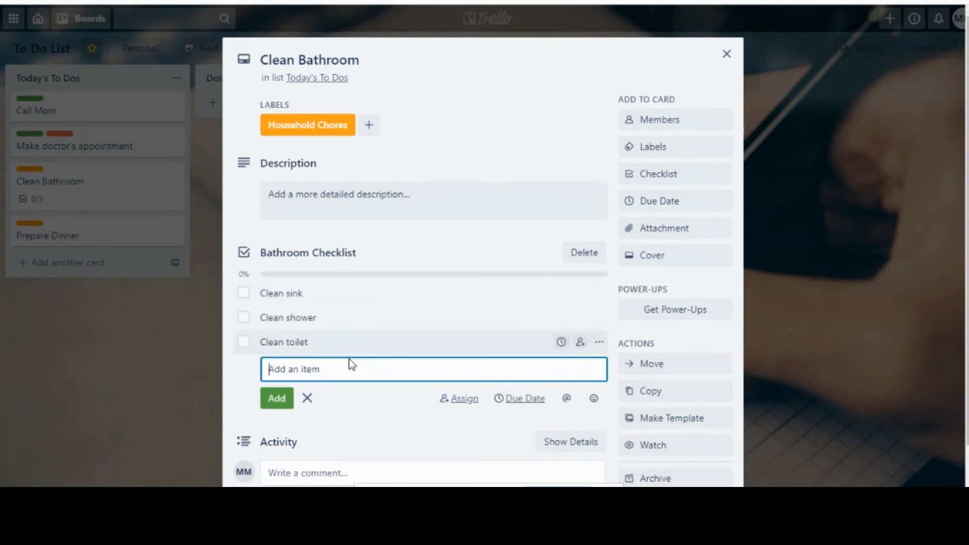
click(308, 399)
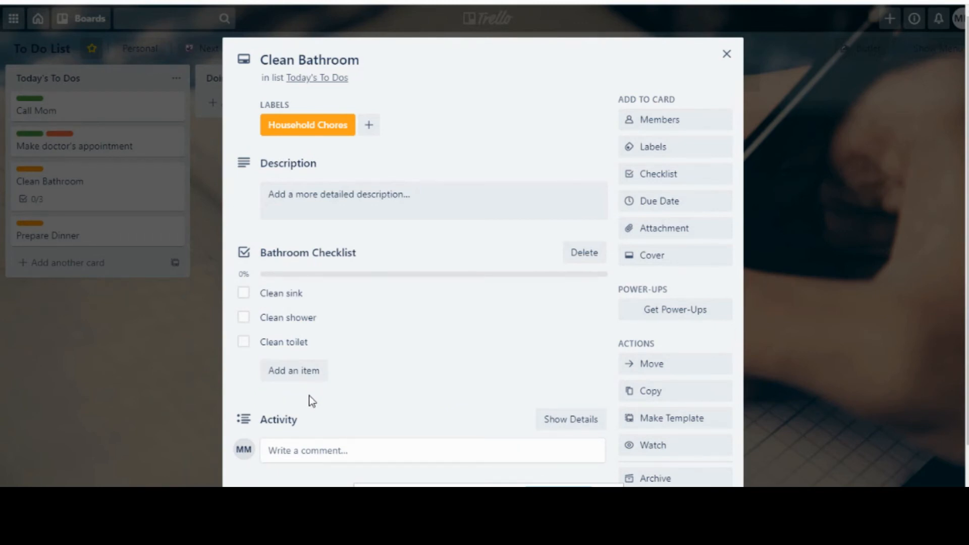
- Check off Clean sink, Clean shower and Clean toilet in the Bathroom Checklist, hiding completed items after the first one
click(243, 293)
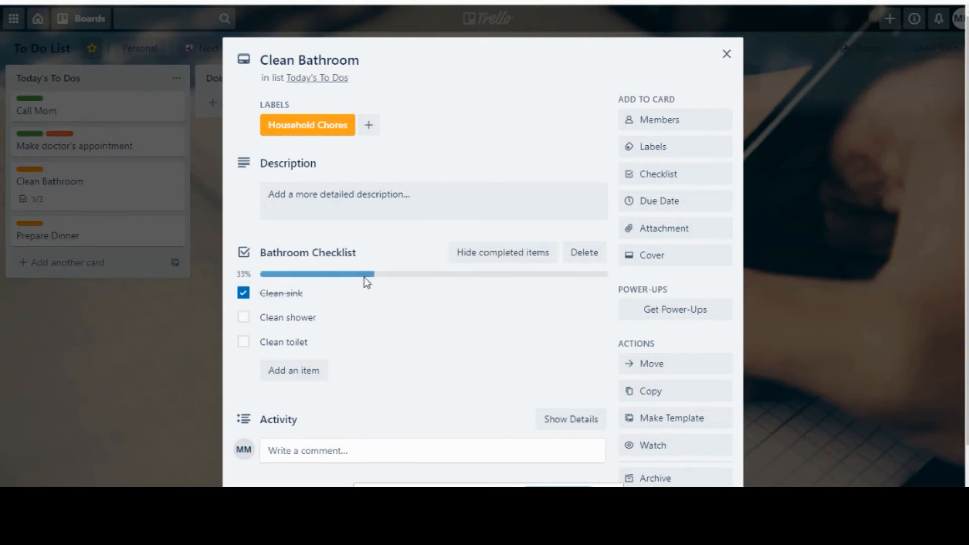
click(525, 261)
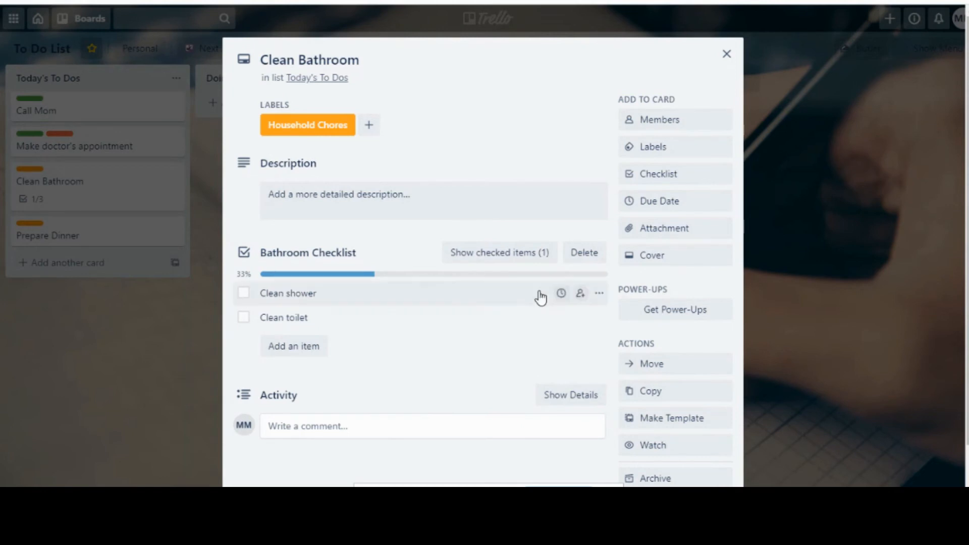
click(243, 293)
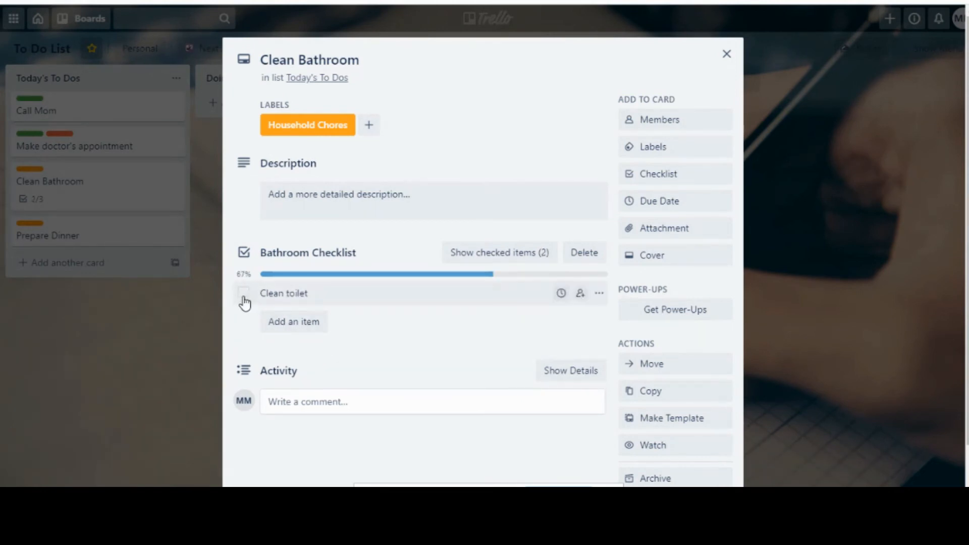
click(244, 294)
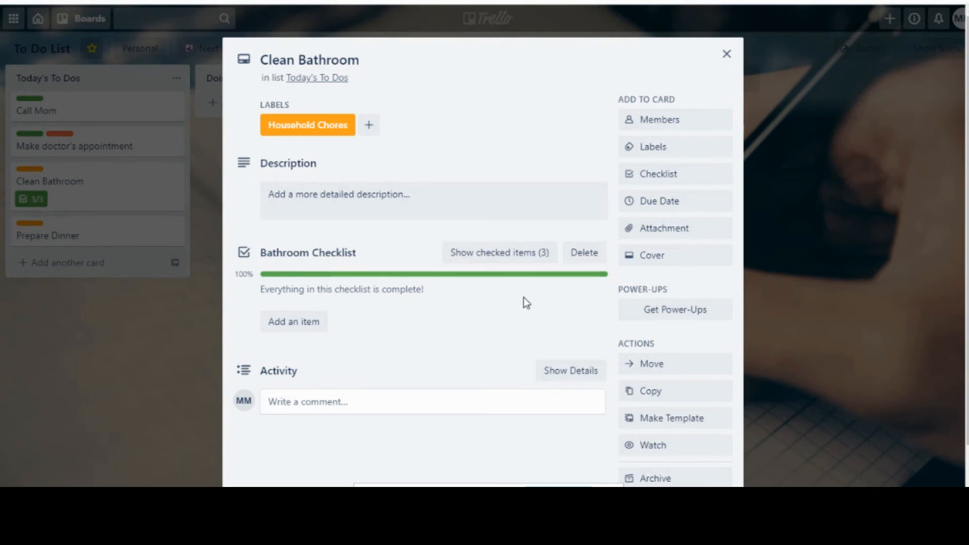
- Set the Clean Bathroom card's due date to 5/15/2020 at 2:30 PM and save it
click(671, 202)
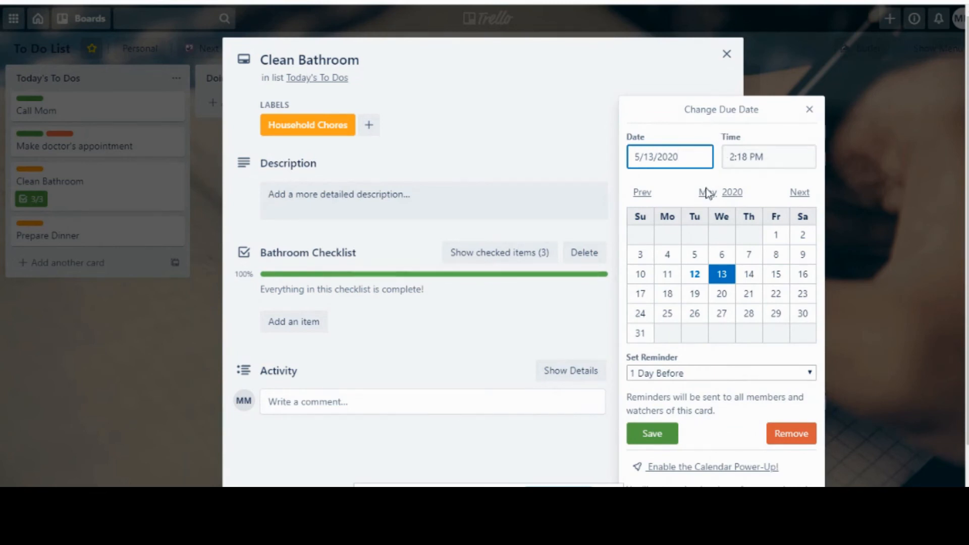
click(776, 276)
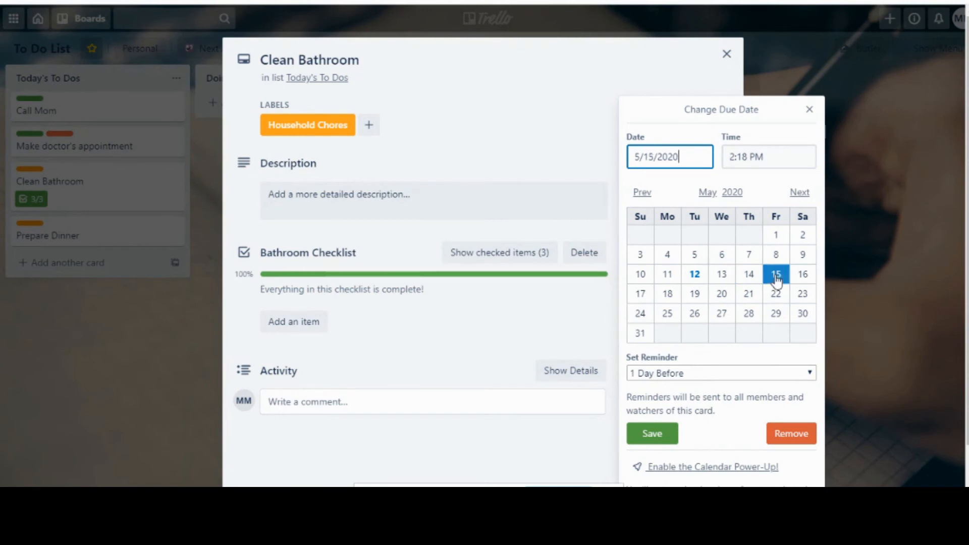
click(749, 158)
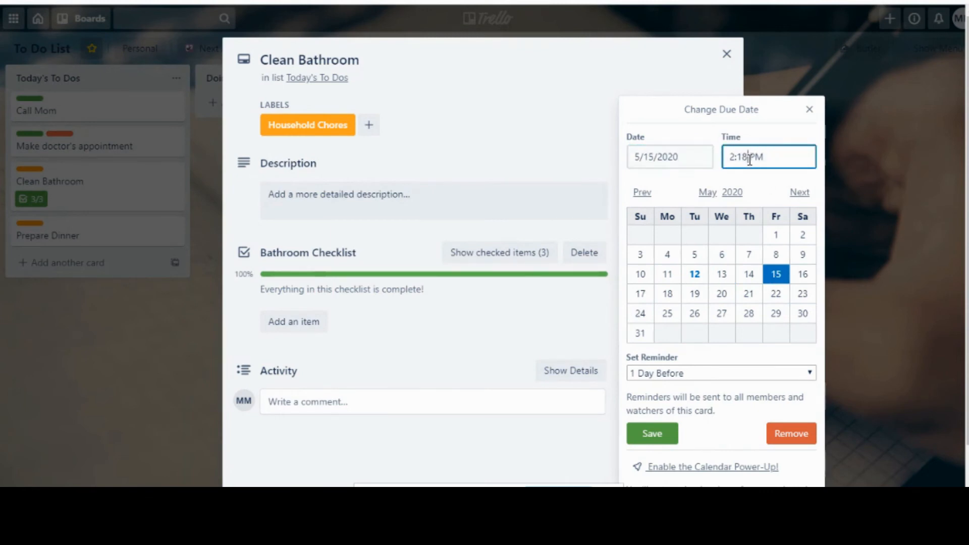
key(BackSpace)
key(BackSpace)
text(30)
click(650, 432)
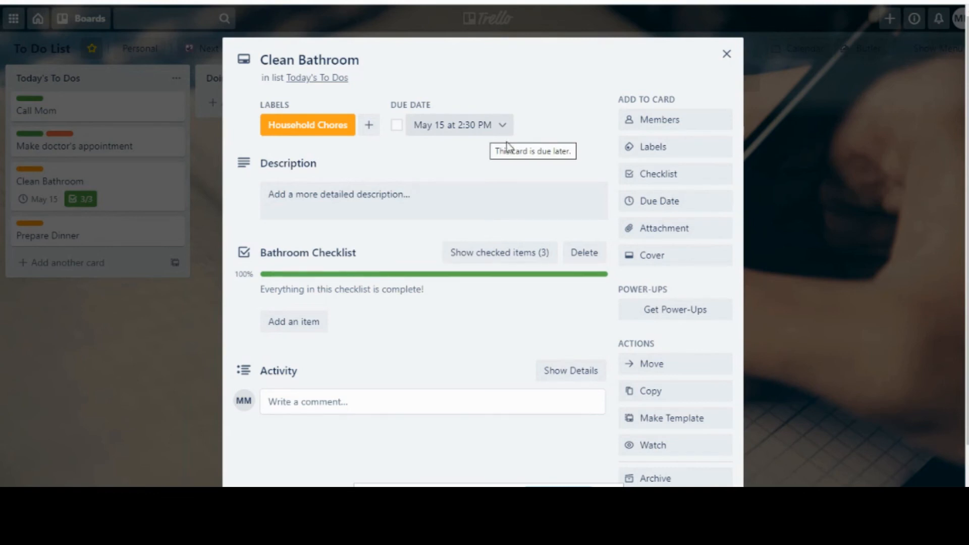
- Review the attachment sources offered for the Clean Bathroom card and dismiss them
click(682, 234)
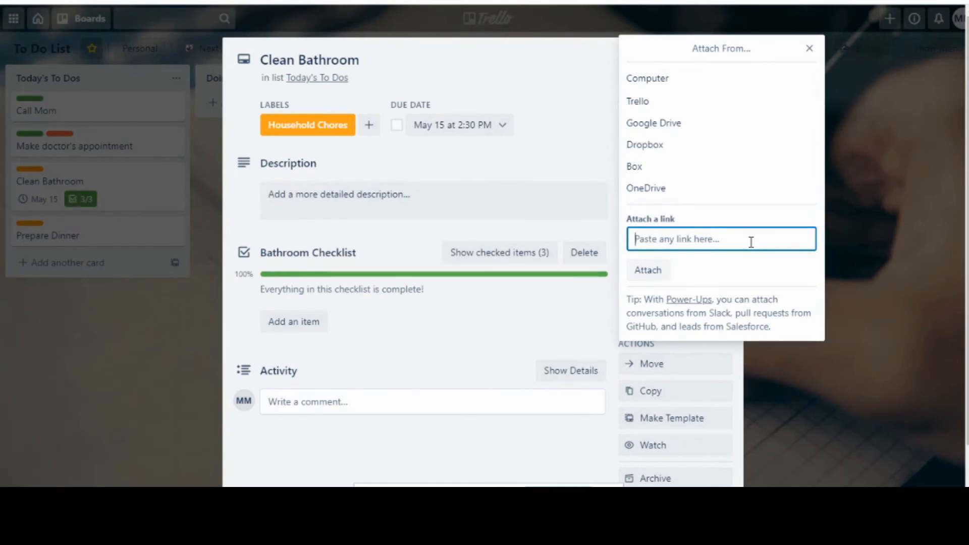
click(810, 49)
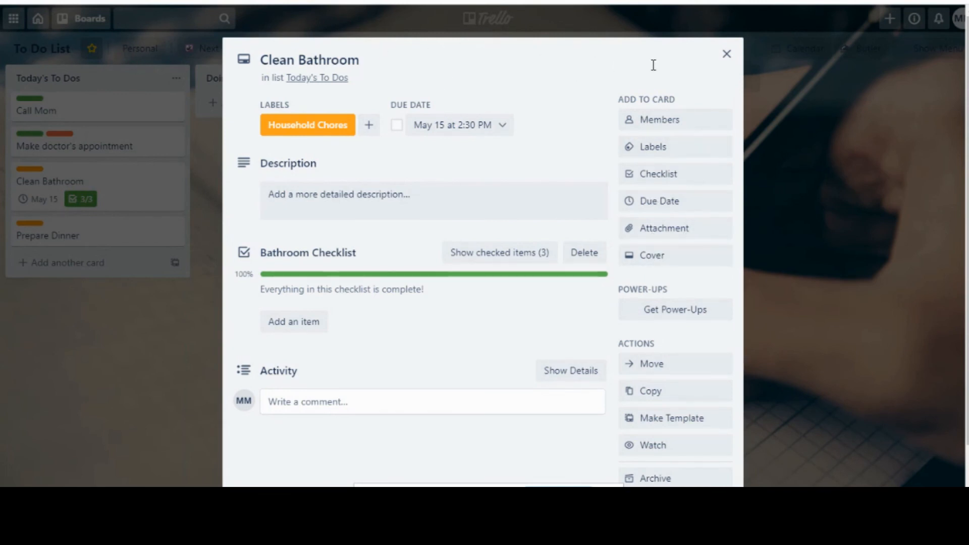
- Search Unsplash covers for "bathroom", apply the white bathroom photo with plants to the Clean Bathroom card, and close the card
click(668, 263)
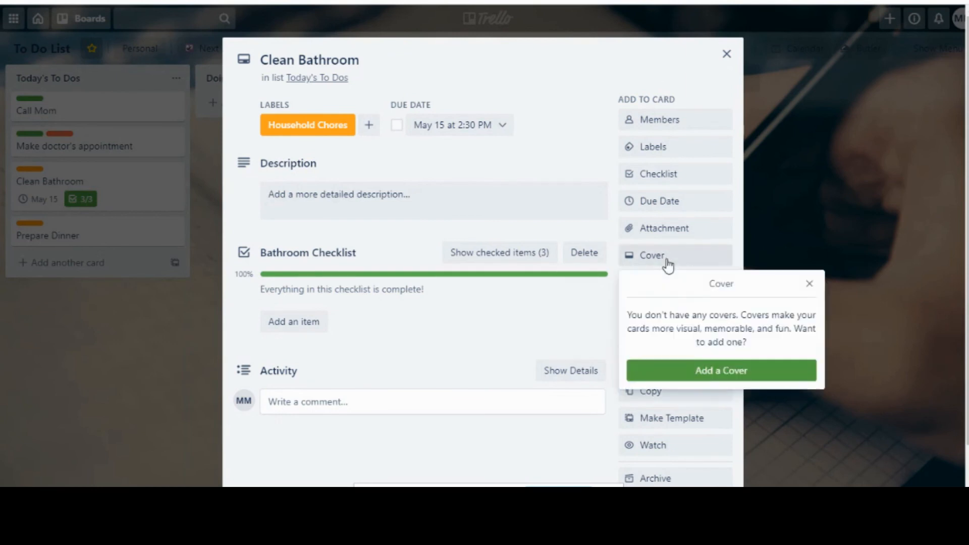
click(705, 375)
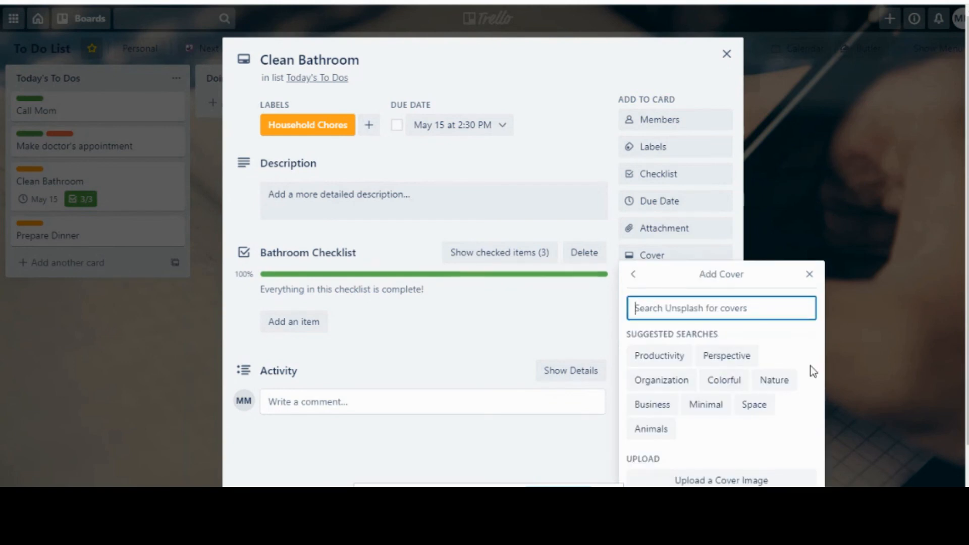
text(bathroom)
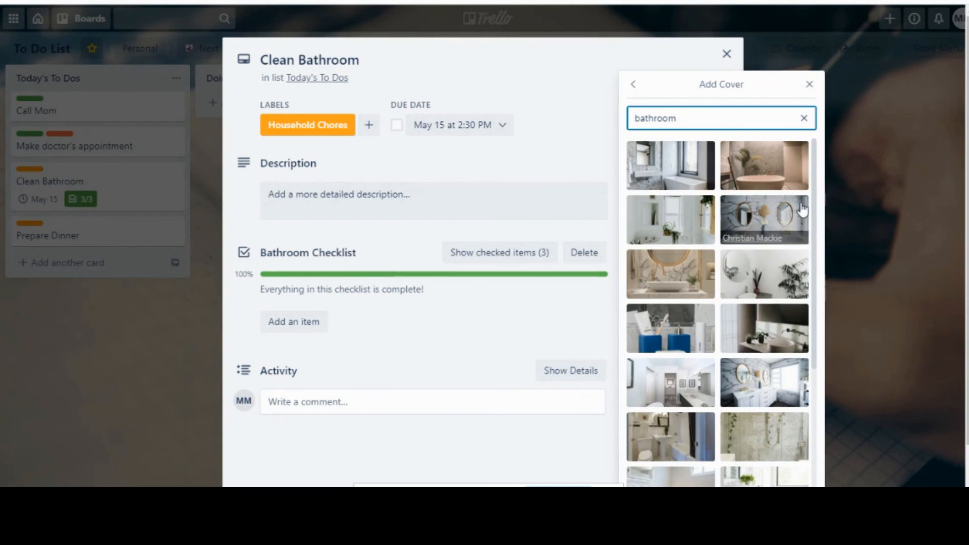
click(671, 222)
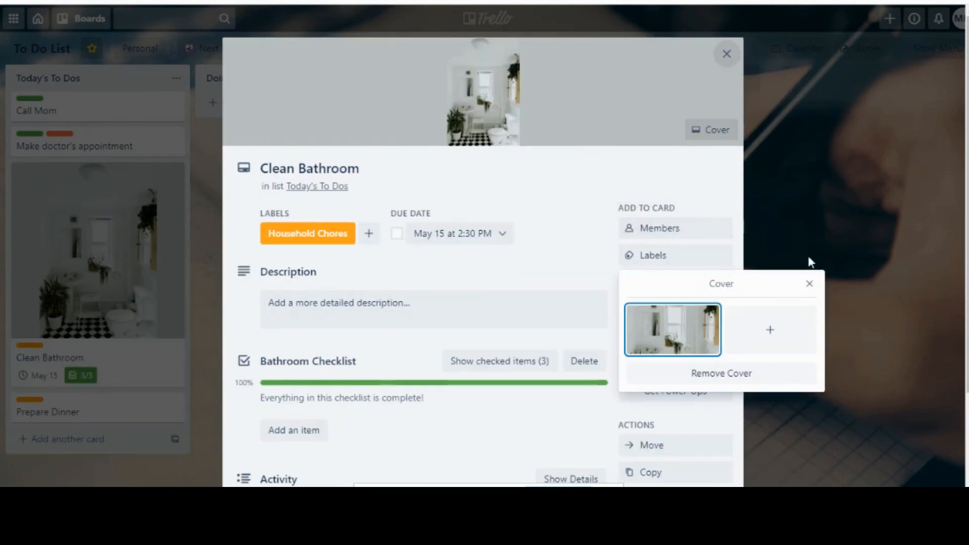
click(726, 55)
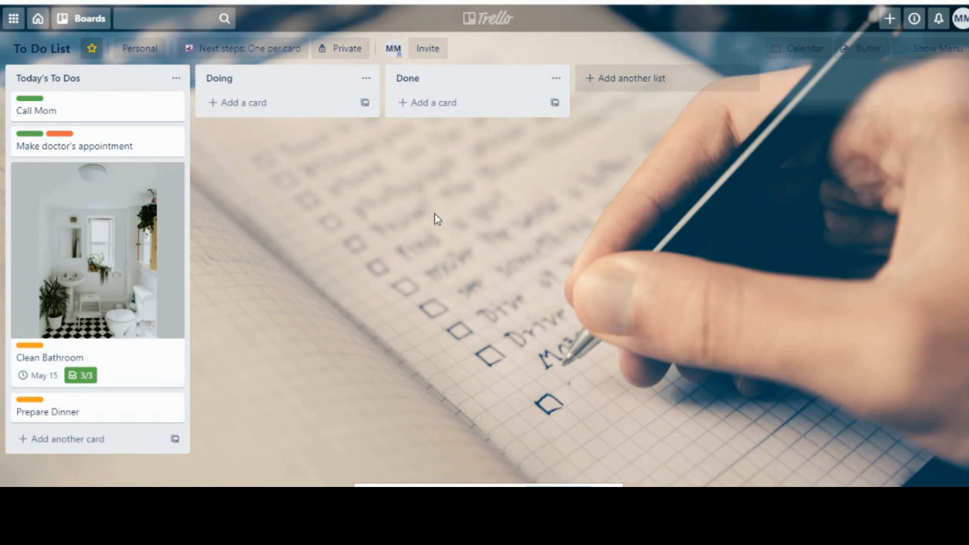
- Reopen the Clean Bathroom card and remove its cover image
click(120, 256)
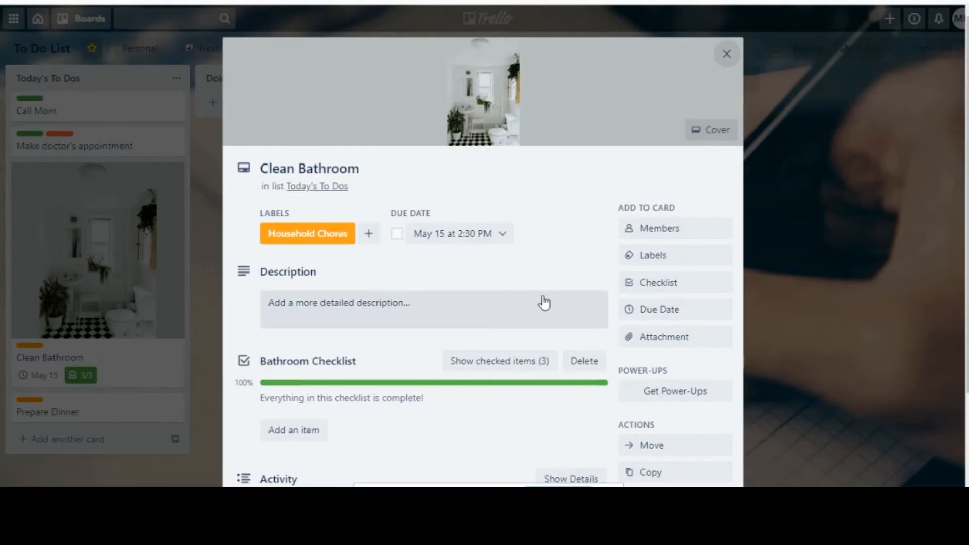
scroll(483, 253, down, 2)
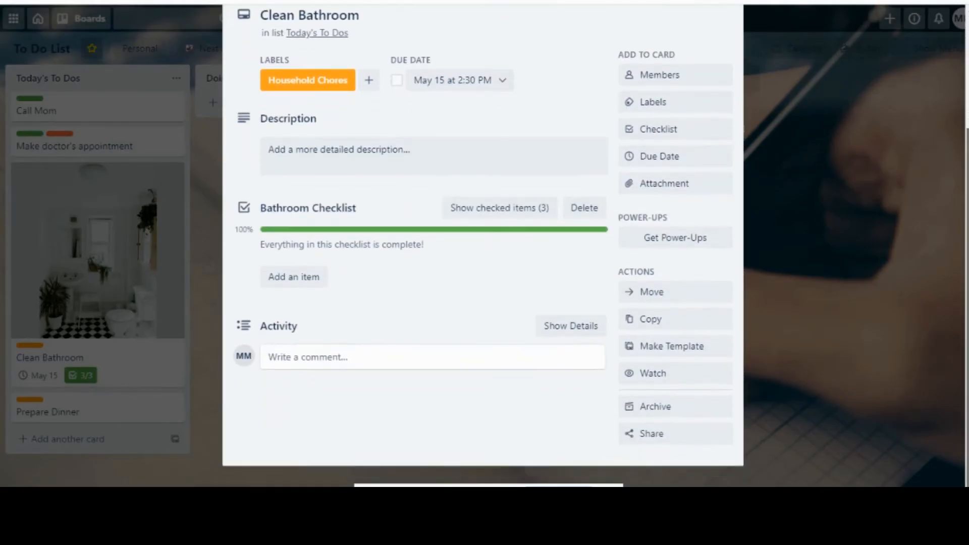
scroll(483, 252, up, 1)
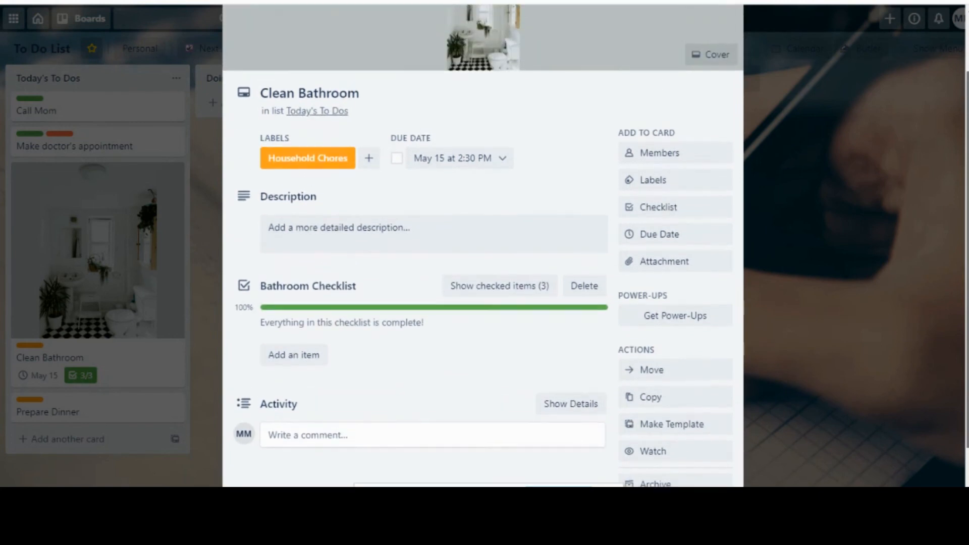
scroll(483, 253, up, 1)
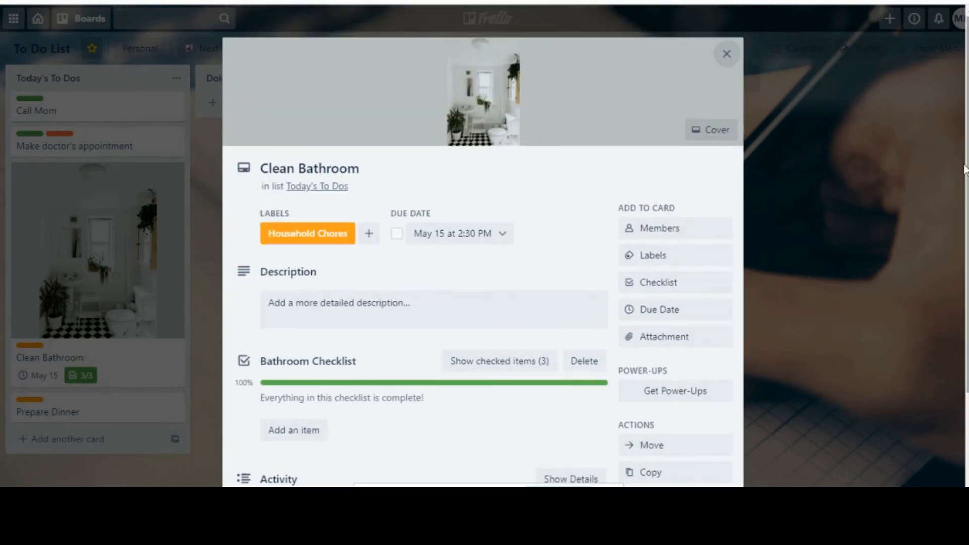
click(712, 131)
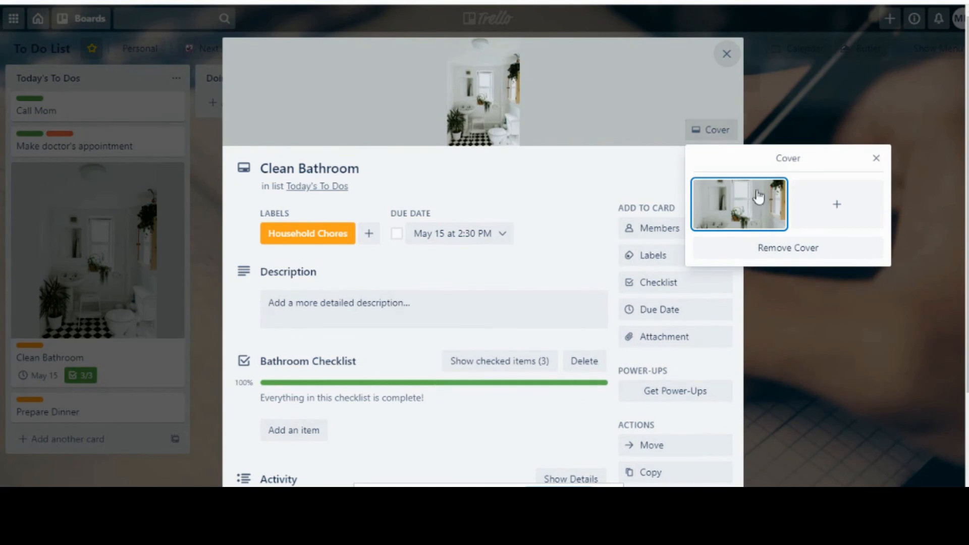
click(784, 252)
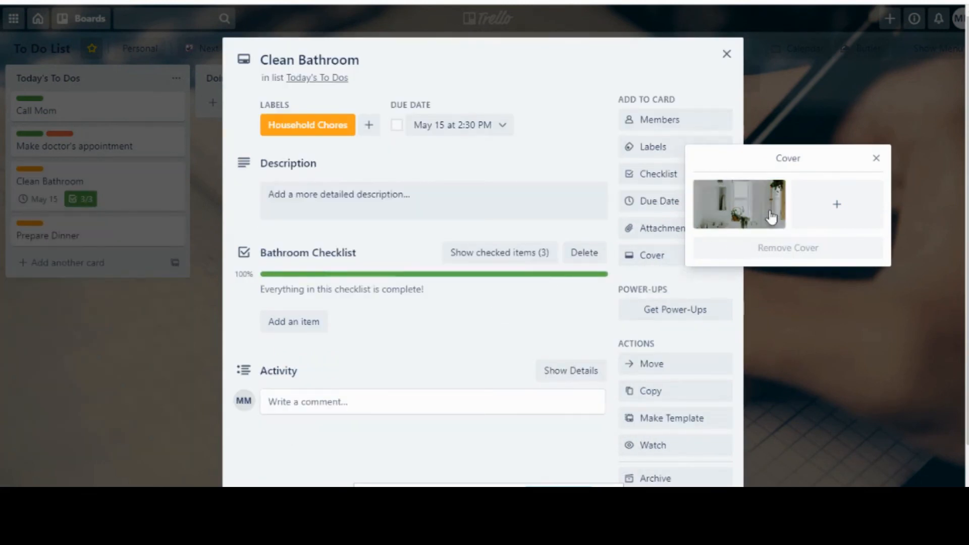
click(877, 158)
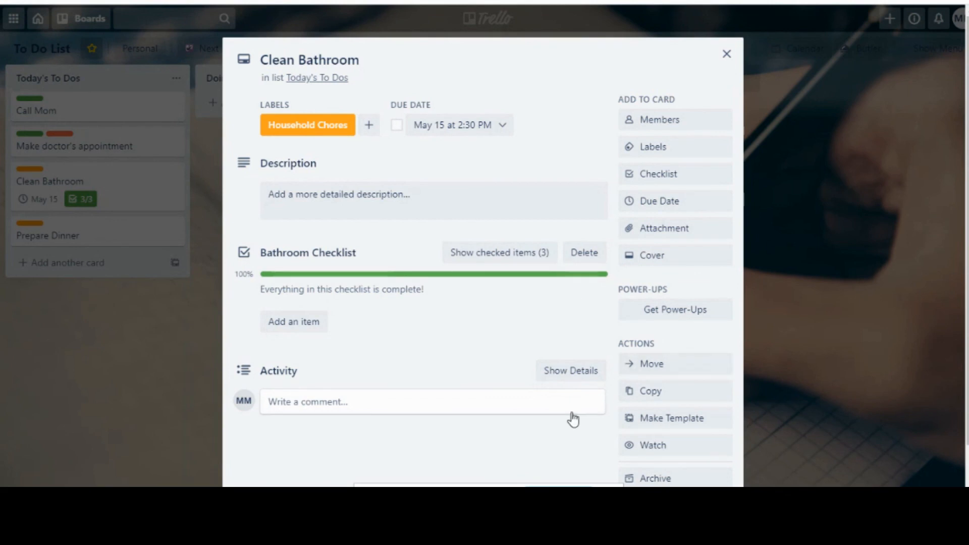
- Move the Clean Bathroom card to position 1 of the Doing list and close the card
click(677, 375)
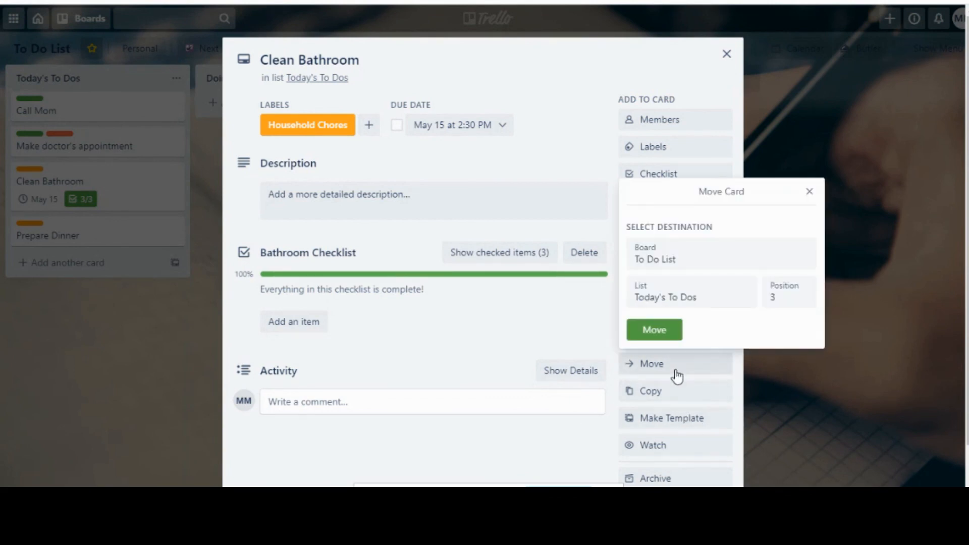
click(661, 300)
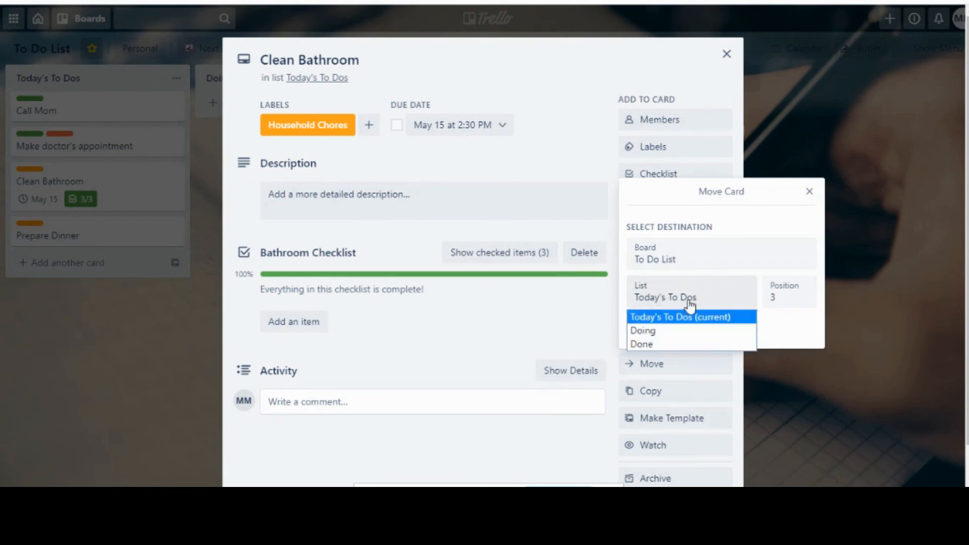
click(668, 337)
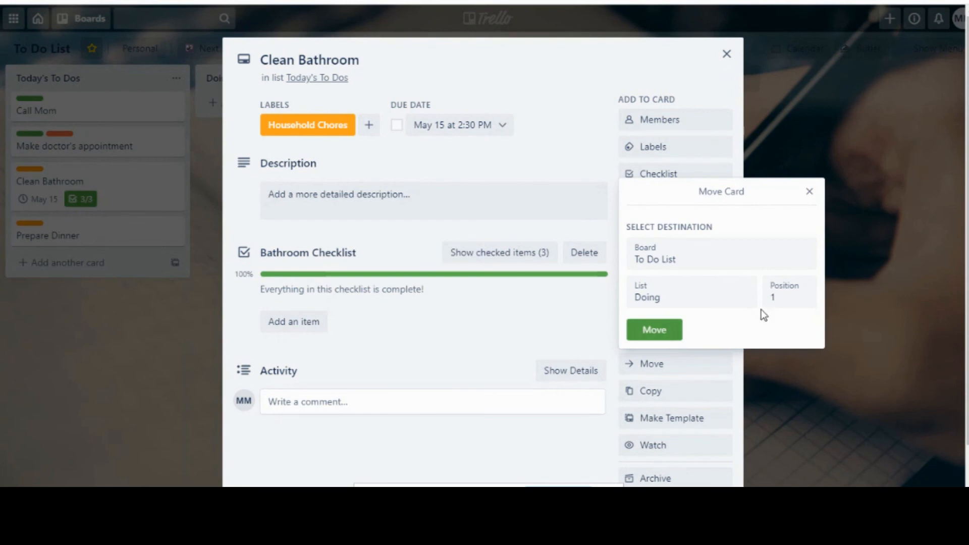
click(653, 330)
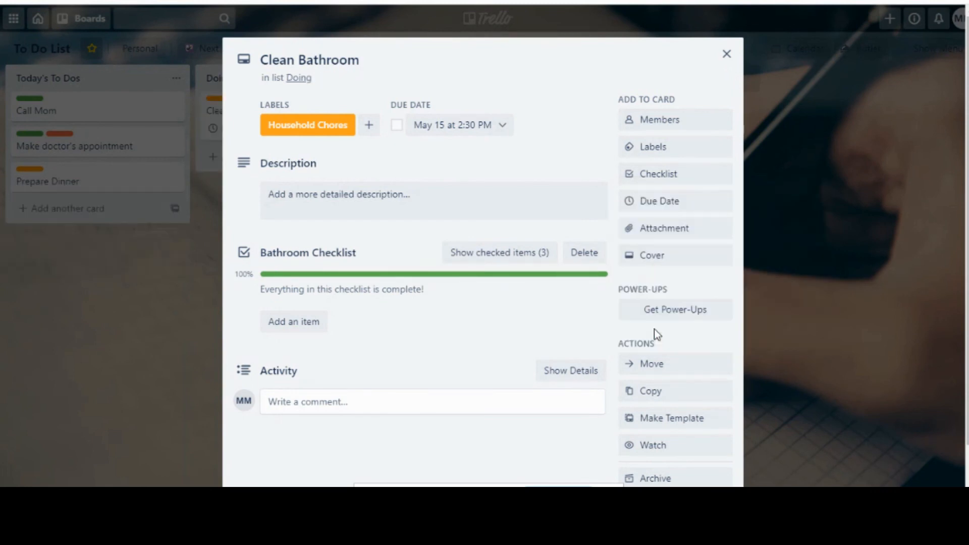
click(726, 60)
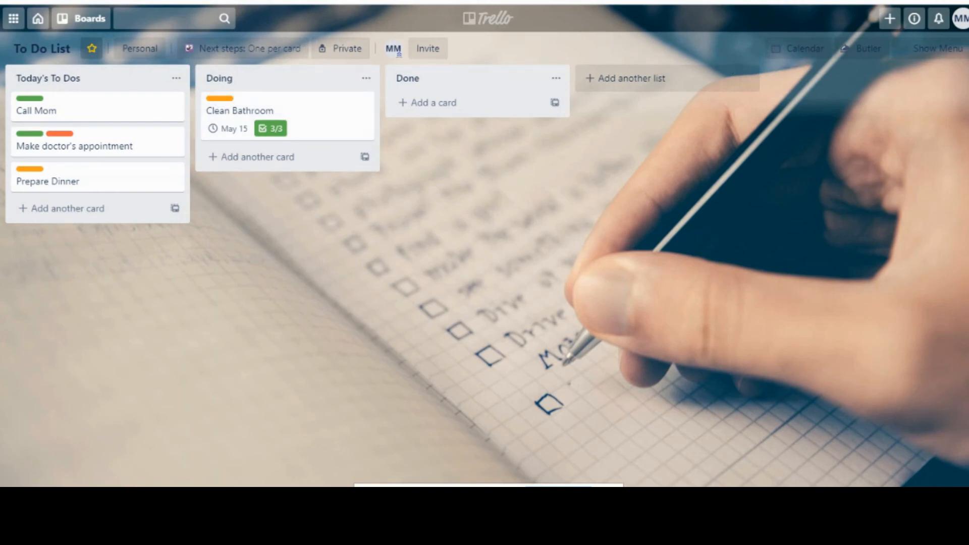
click(307, 115)
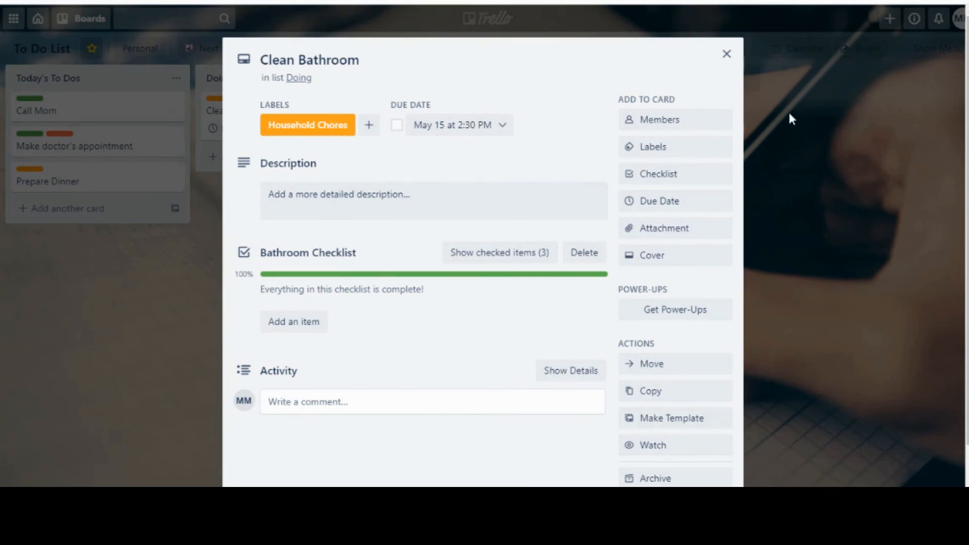
click(735, 58)
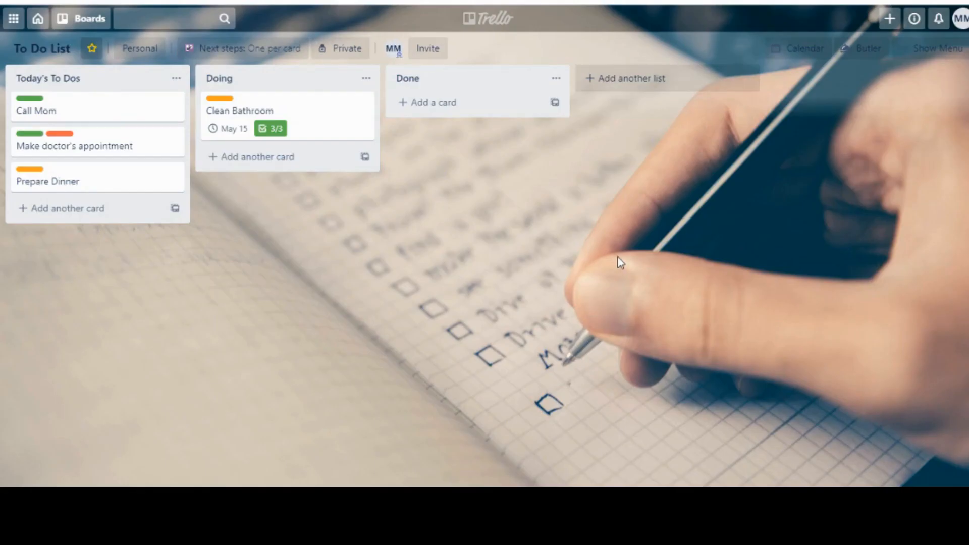